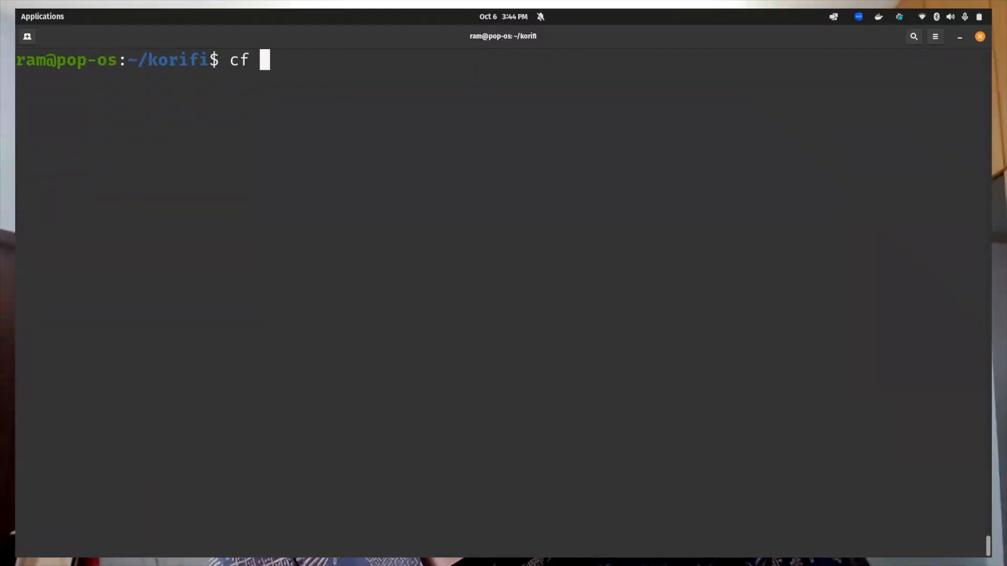
{"action": "type", "text": "target"}
- Run cf target to confirm cf-admin targets org foo, space bar at localhost
{"action": "key", "text": "Return"}
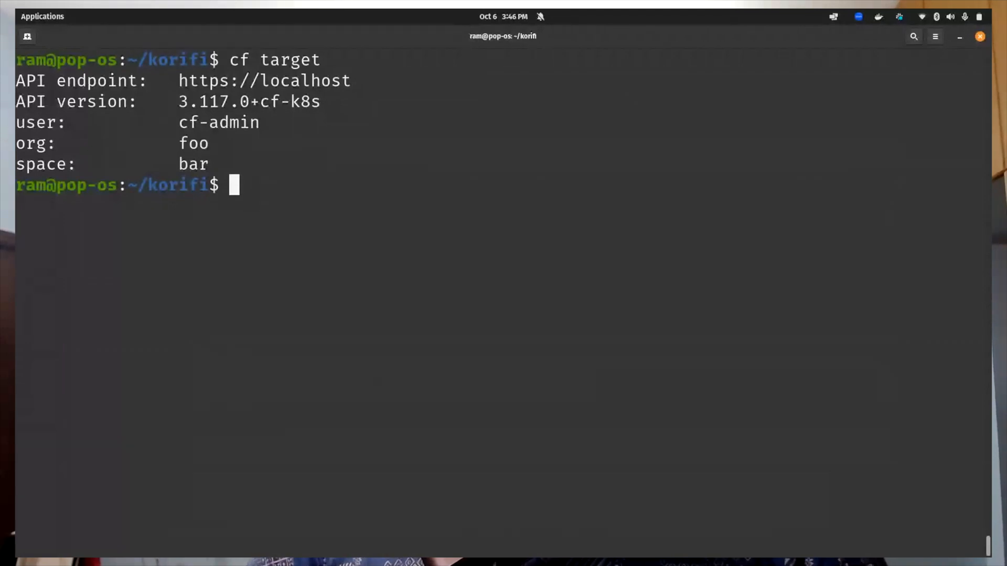
{"action": "type", "text": "cf "}
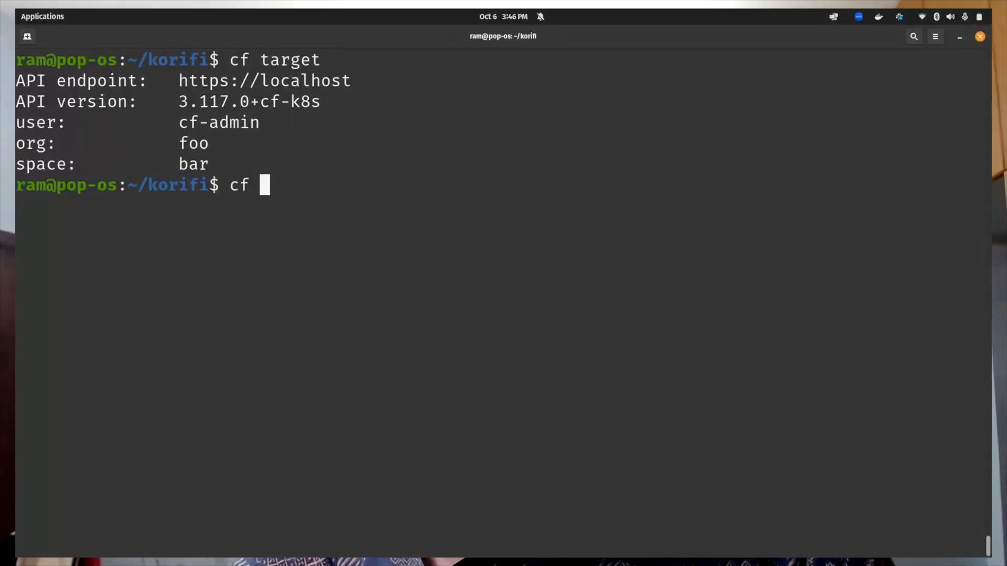
{"action": "type", "text": "apps"}
- List the three started apps with cf apps, then add the Go mod sample path to the test-app-push push command
{"action": "key", "text": "Return"}
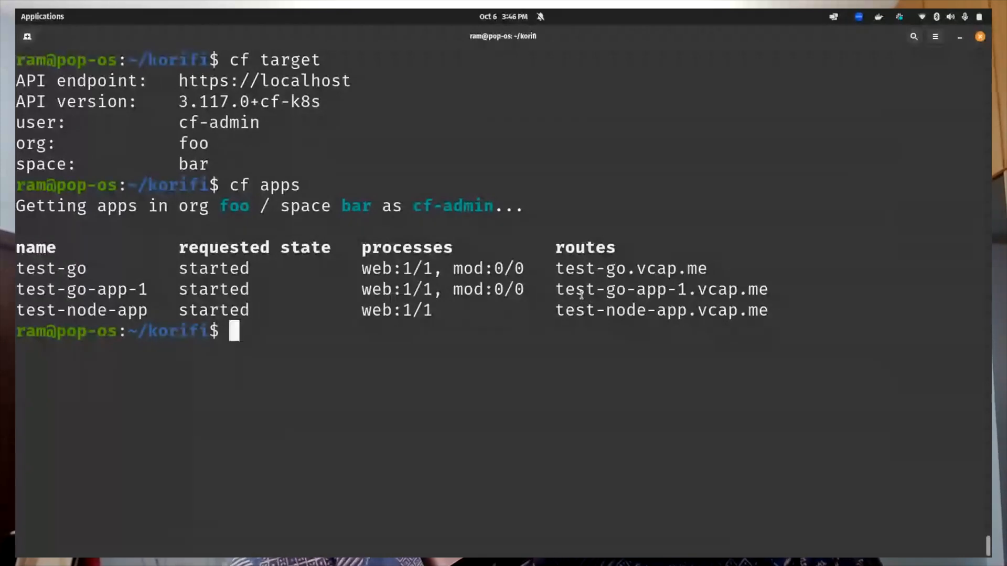
{"action": "type", "text": "cf p"}
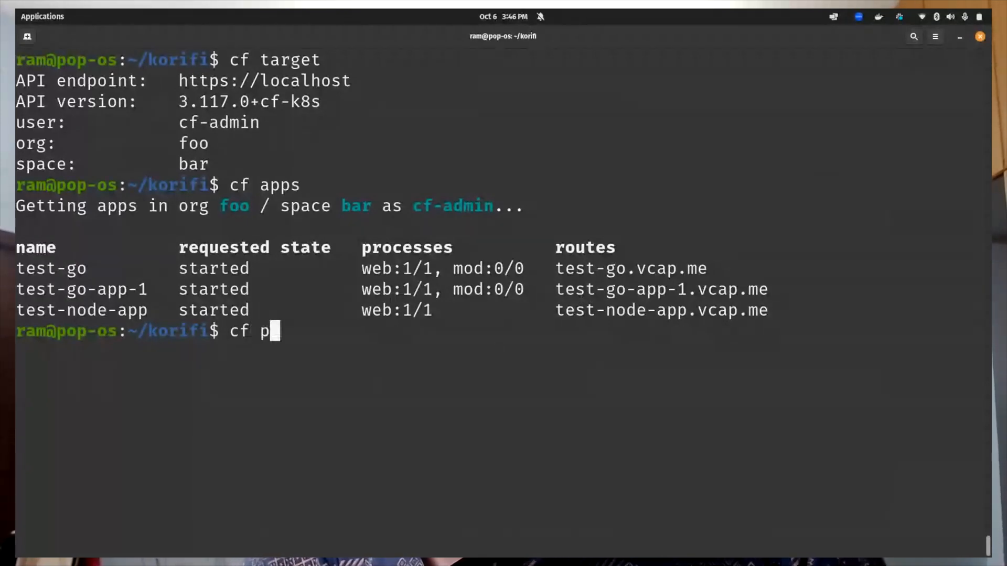
{"action": "type", "text": "ush "}
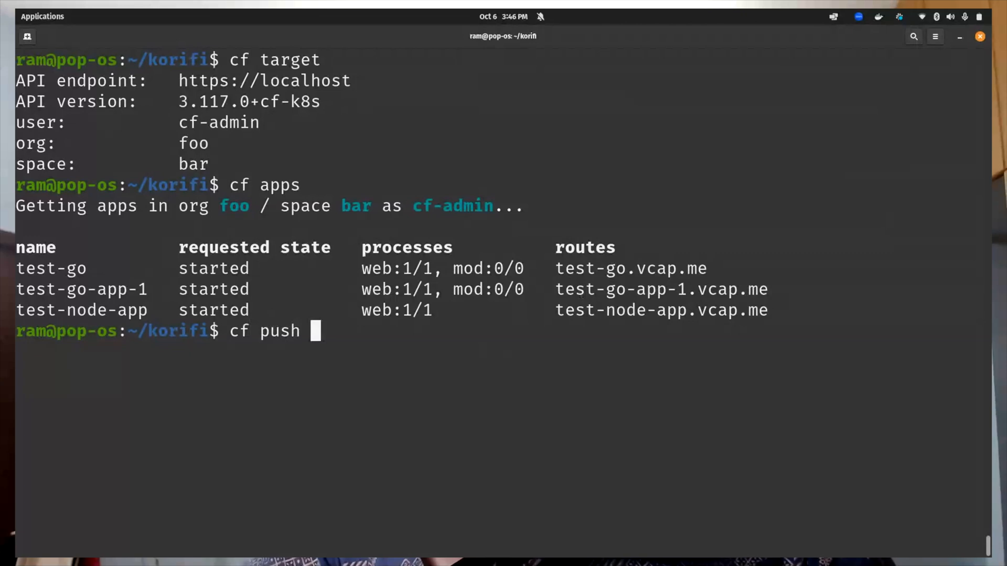
{"action": "type", "text": "test"}
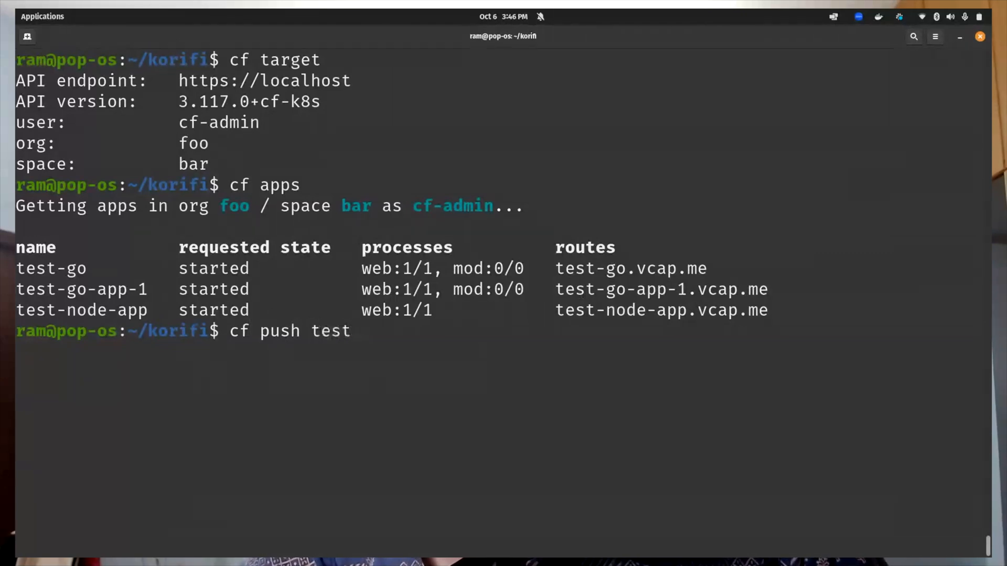
{"action": "type", "text": "-app"}
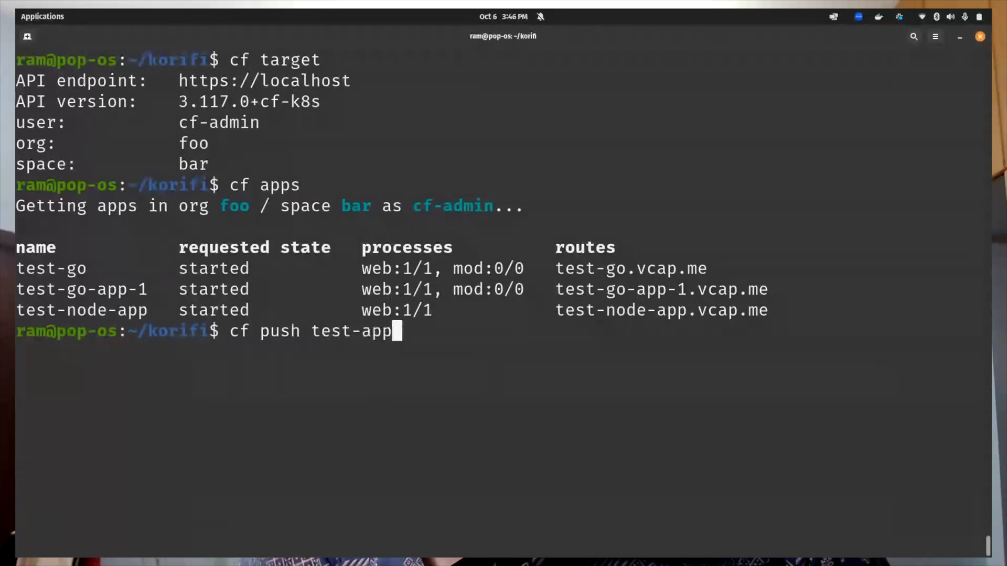
{"action": "type", "text": "-push "}
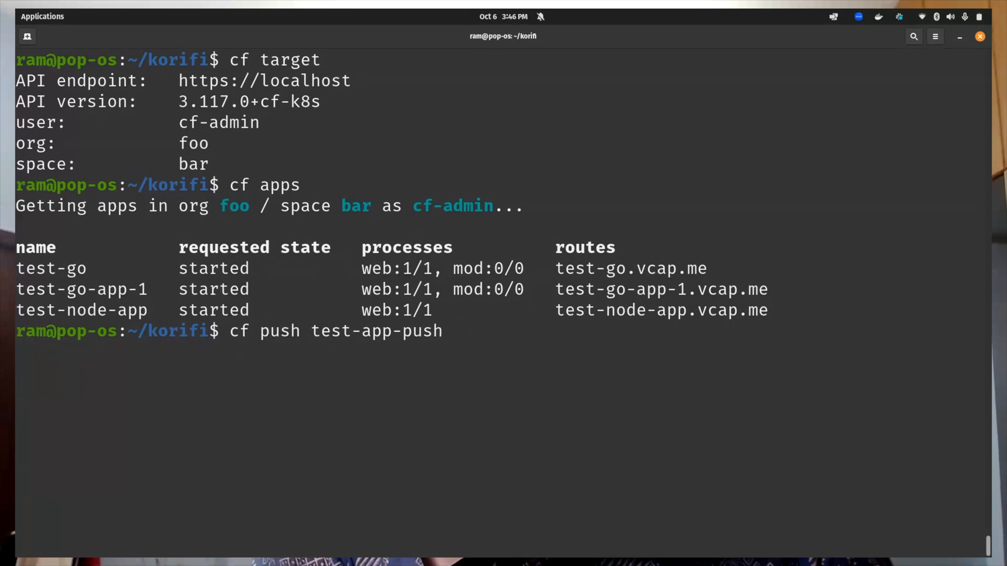
{"action": "type", "text": "-p"}
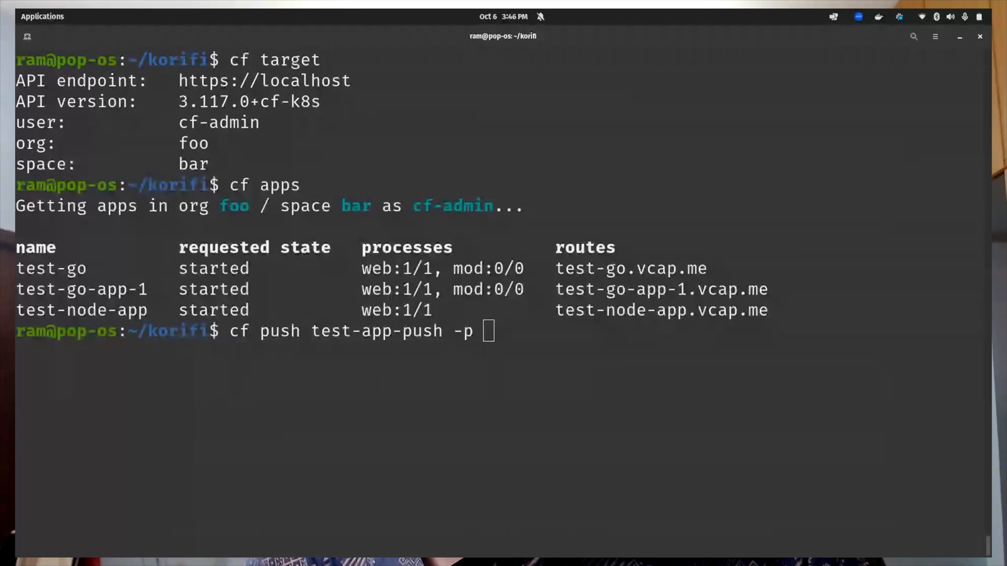
{"action": "type", "text": "/home/ram/sandbox/samples/go/mod"}
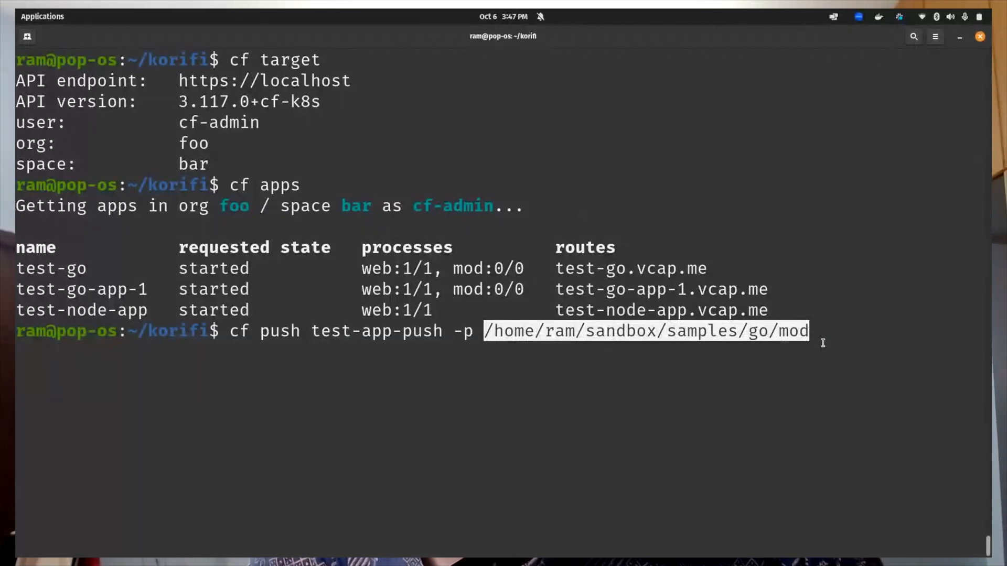
- Start pushing test-app-push and highlight the packaging and upload progress lines
{"action": "key", "text": "Return"}
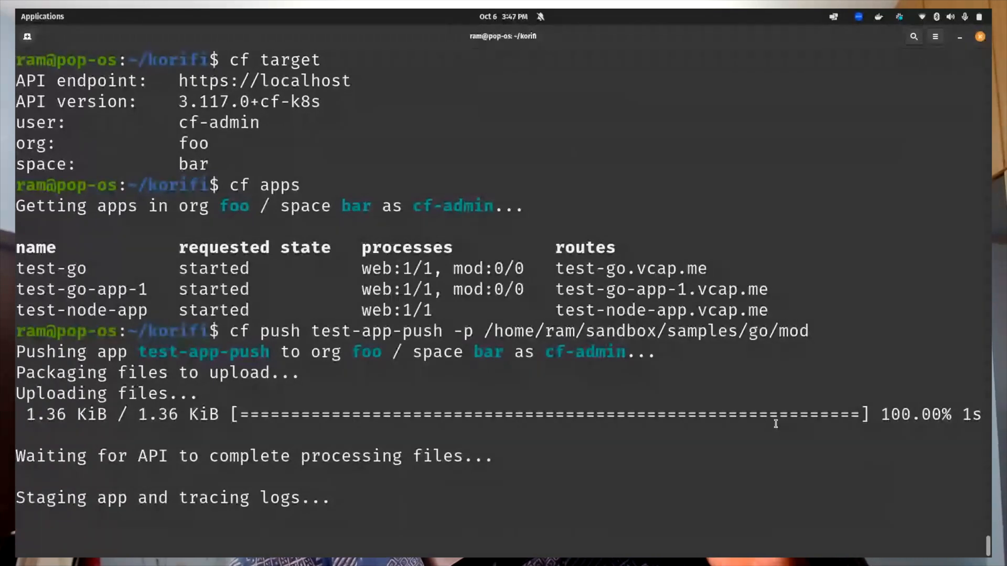
{"action": "scroll", "coordinate": [775, 423], "scroll_direction": "up", "scroll_amount": 3}
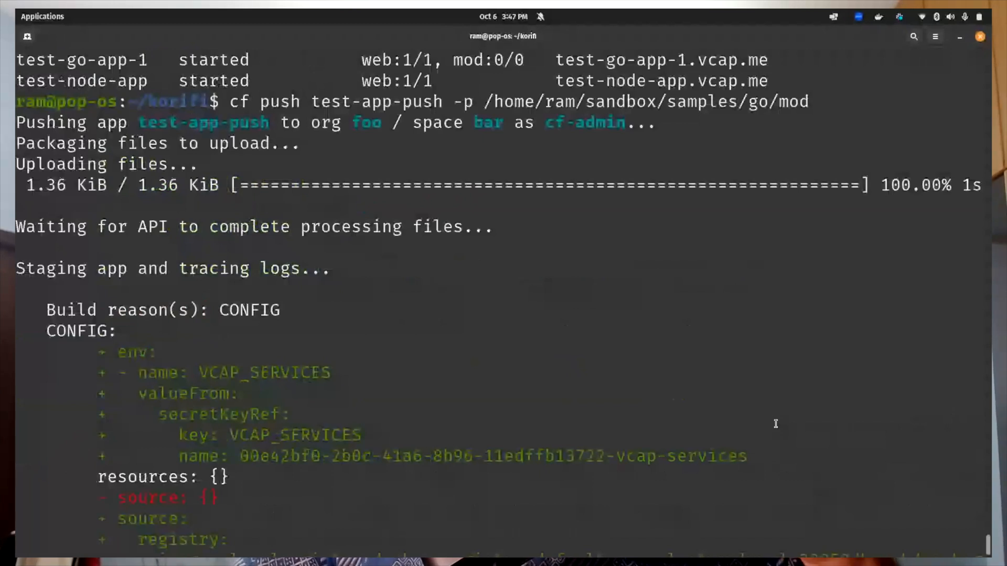
{"action": "scroll", "coordinate": [775, 423], "scroll_direction": "down", "scroll_amount": 1}
{"action": "scroll", "coordinate": [775, 424], "scroll_direction": "up", "scroll_amount": 1}
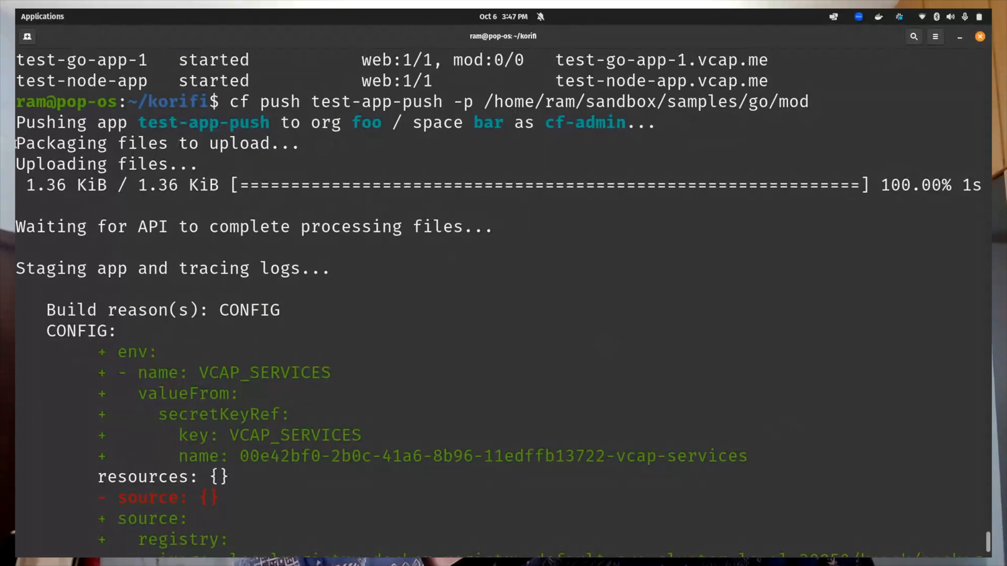
{"action": "left_click_drag", "start_coordinate": [15, 143], "coordinate": [91, 205]}
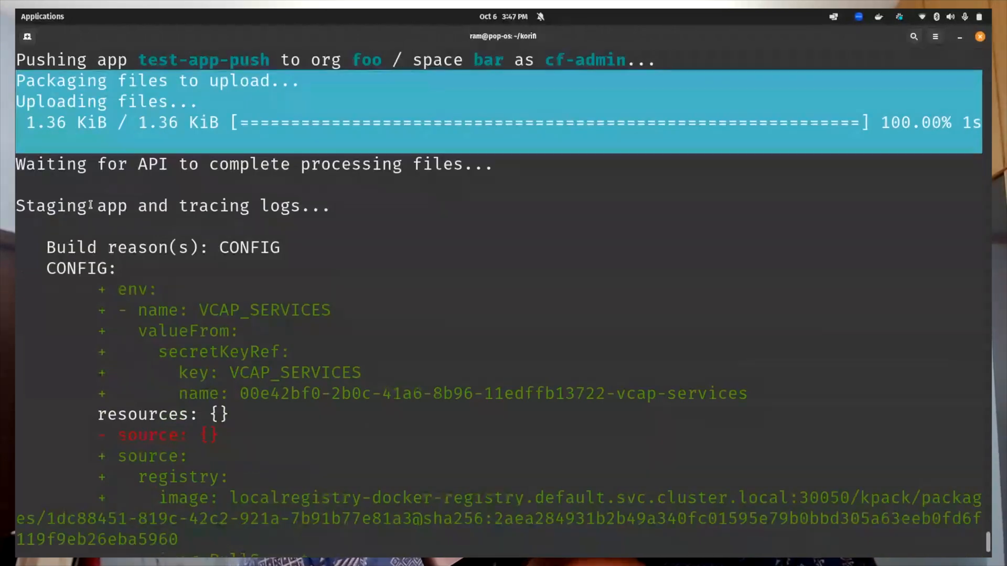
{"action": "scroll", "coordinate": [91, 204], "scroll_direction": "up", "scroll_amount": 3}
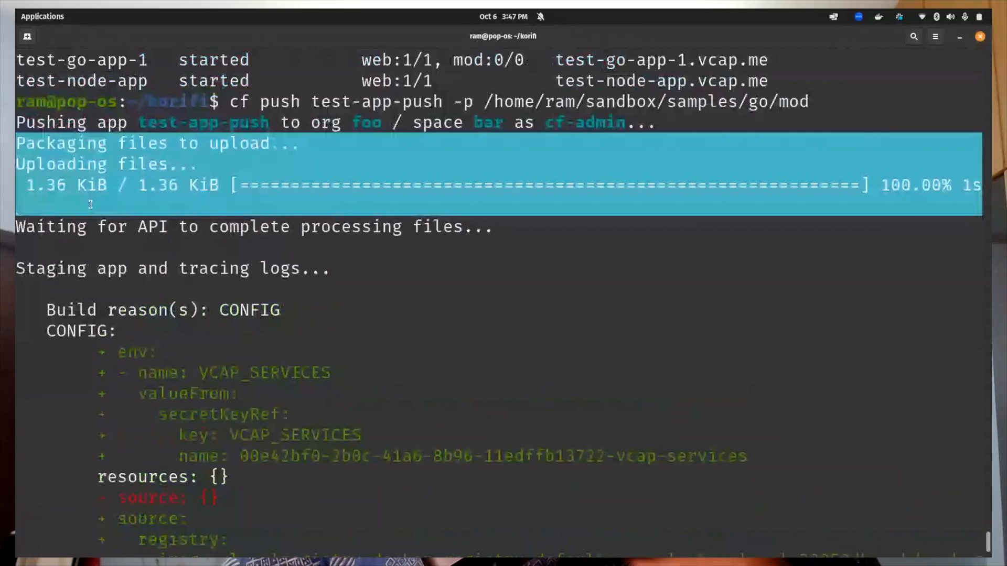
{"action": "scroll", "coordinate": [91, 205], "scroll_direction": "down", "scroll_amount": 3}
{"action": "left_click", "coordinate": [155, 166]}
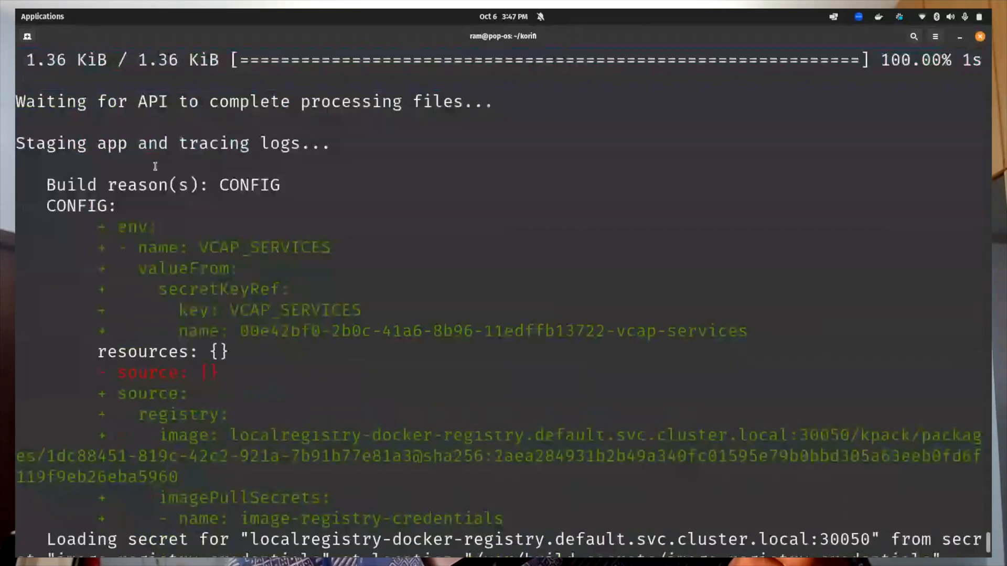
{"action": "scroll", "coordinate": [155, 166], "scroll_direction": "up", "scroll_amount": 3}
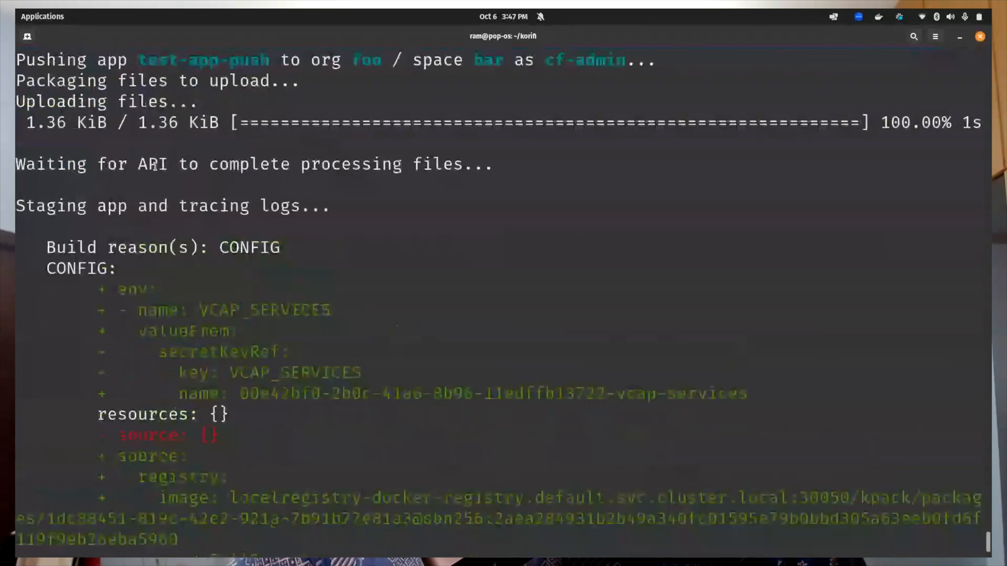
{"action": "scroll", "coordinate": [154, 167], "scroll_direction": "down", "scroll_amount": 3}
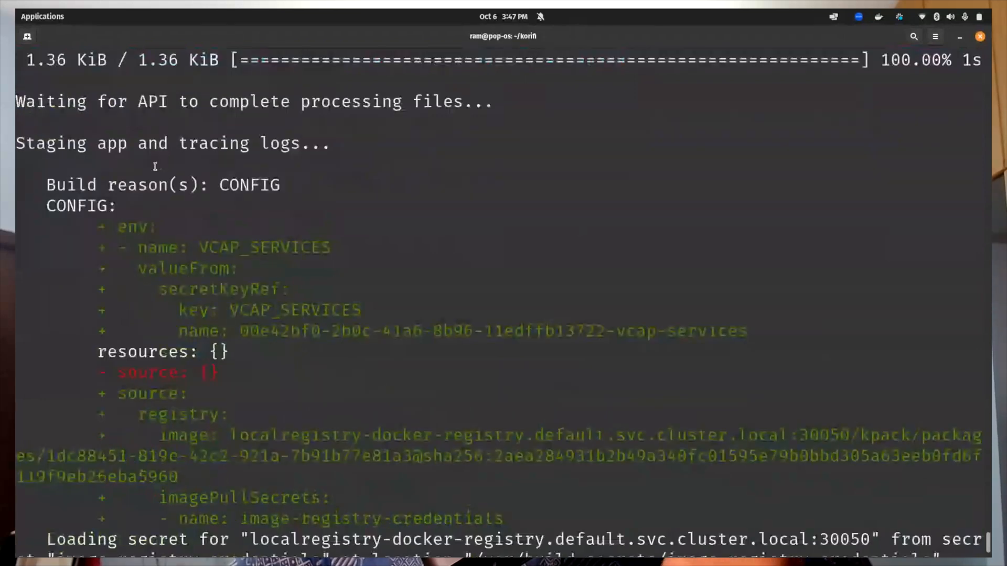
{"action": "scroll", "coordinate": [155, 166], "scroll_direction": "down", "scroll_amount": 3}
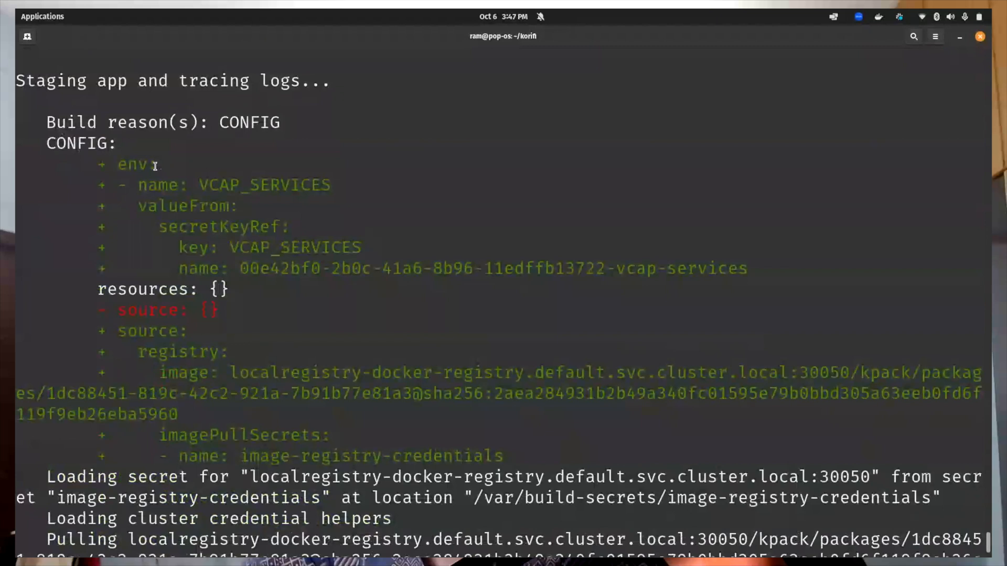
{"action": "scroll", "coordinate": [155, 166], "scroll_direction": "down", "scroll_amount": 3}
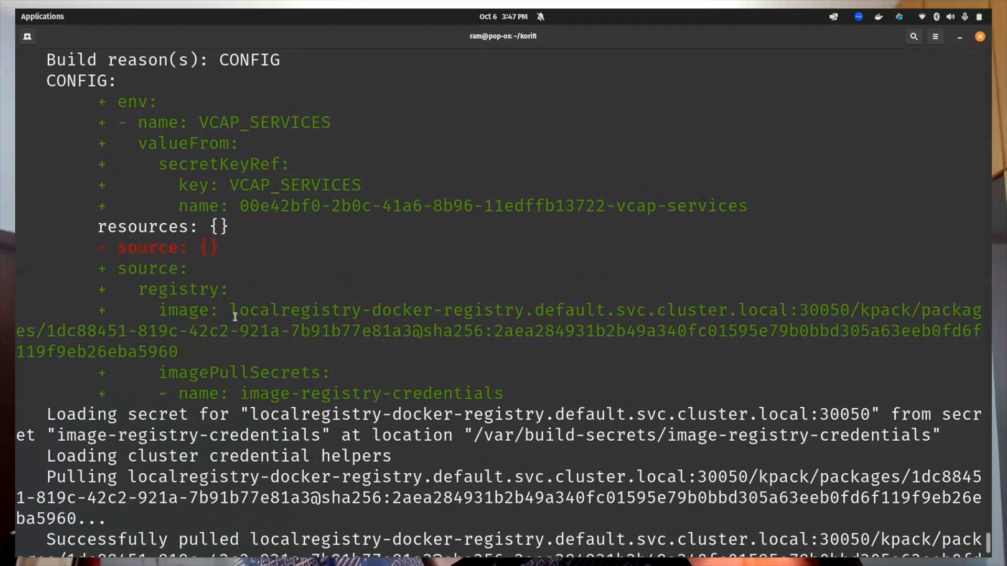
- Highlight the local registry address shown in the staging image line
{"action": "left_click_drag", "start_coordinate": [231, 310], "coordinate": [850, 310]}
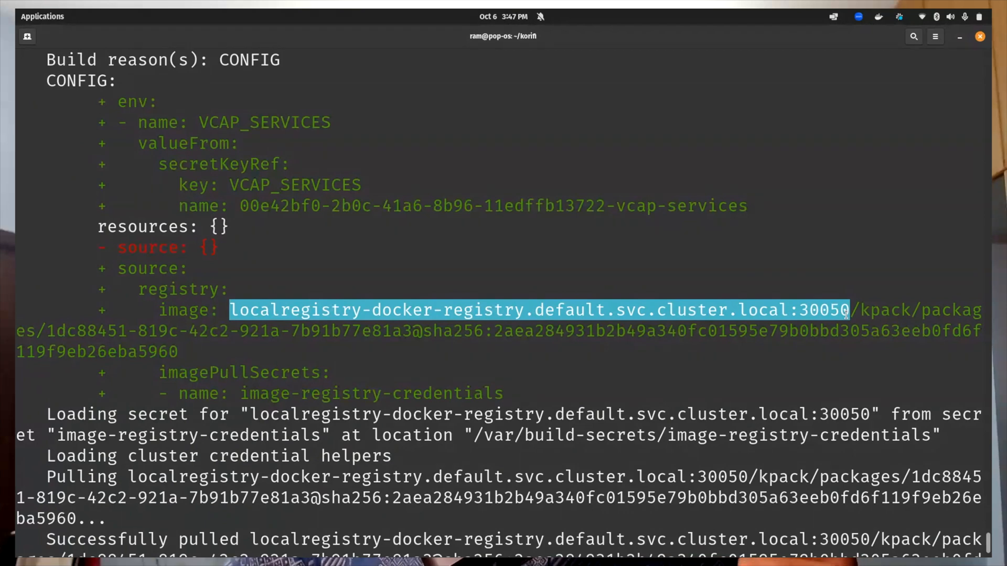
{"action": "scroll", "coordinate": [850, 310], "scroll_direction": "down", "scroll_amount": 3}
{"action": "scroll", "coordinate": [850, 311], "scroll_direction": "down", "scroll_amount": 3}
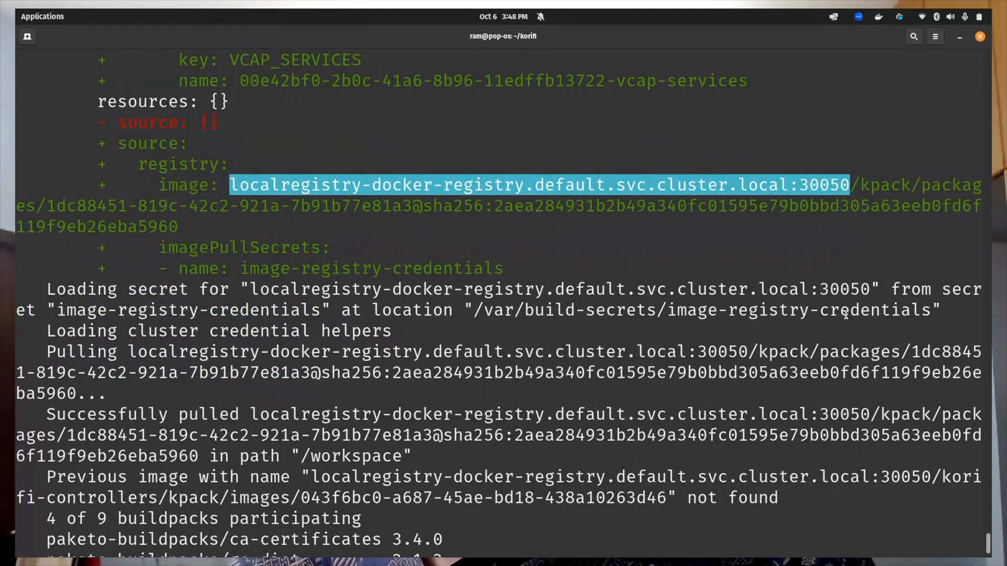
{"action": "scroll", "coordinate": [847, 312], "scroll_direction": "down", "scroll_amount": 1}
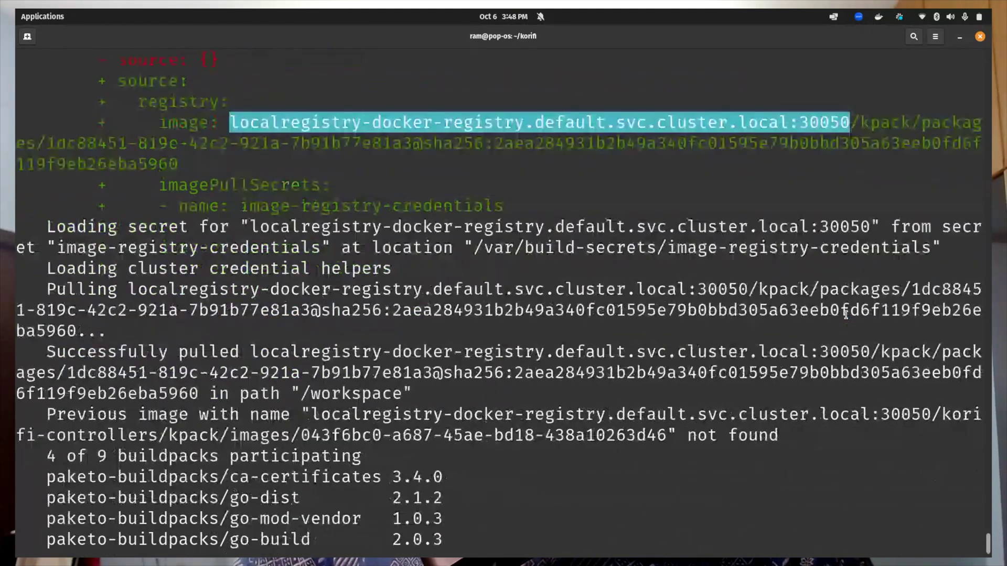
{"action": "left_click", "coordinate": [288, 259]}
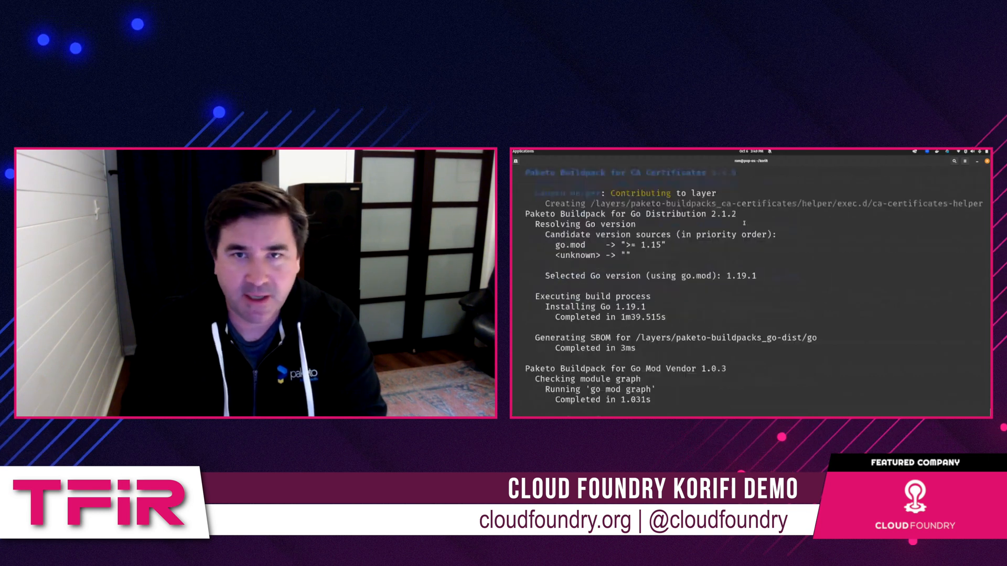
{"action": "scroll", "coordinate": [743, 223], "scroll_direction": "up", "scroll_amount": 1}
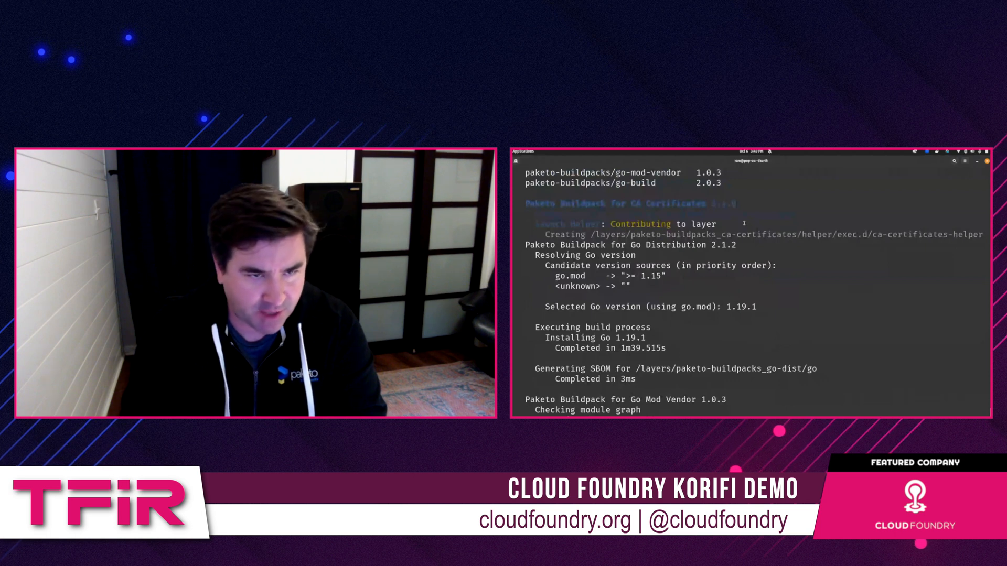
{"action": "scroll", "coordinate": [669, 333], "scroll_direction": "down", "scroll_amount": 1}
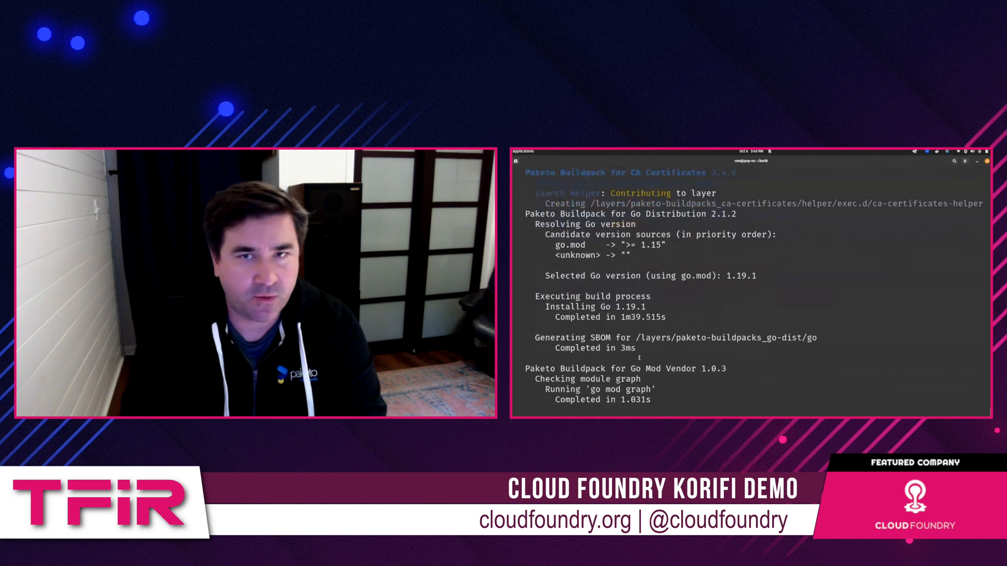
{"action": "scroll", "coordinate": [639, 357], "scroll_direction": "down", "scroll_amount": 1}
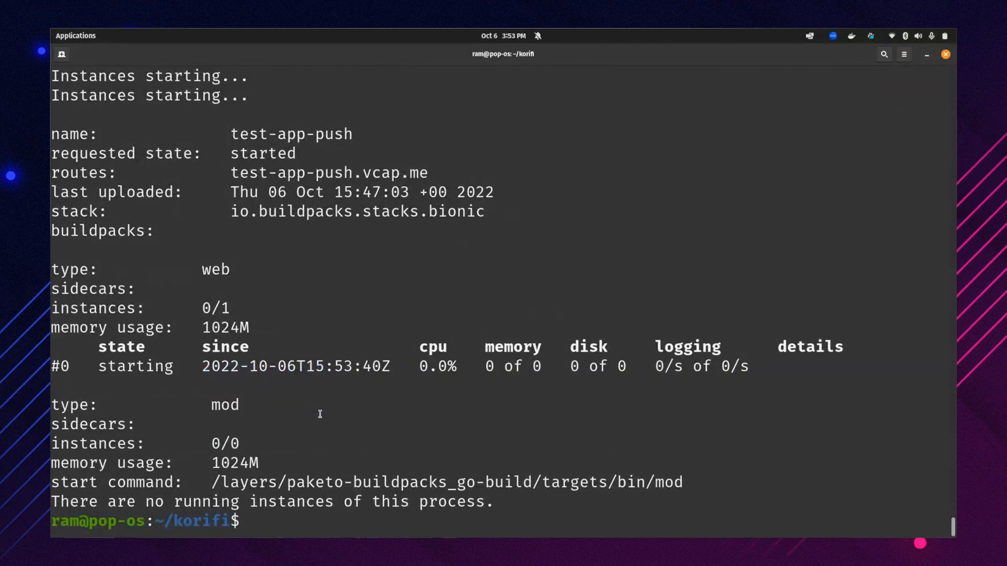
- Select the route test-app-push.vcap.me in the push output
{"action": "double_click", "coordinate": [237, 175]}
{"action": "key", "text": "ctrl+c"}
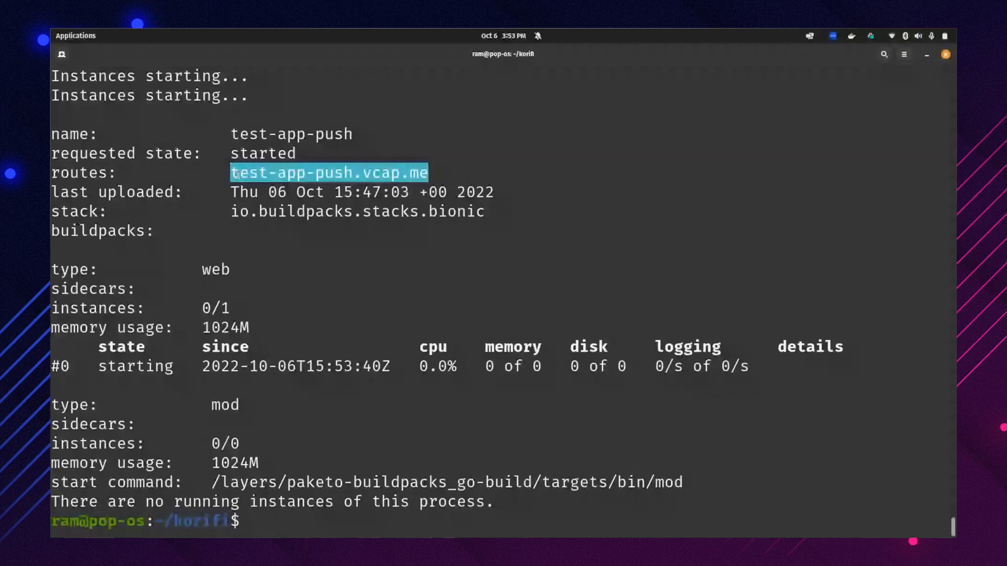
- Load test-app-push.vcap.me in a fresh Firefox window
{"action": "key", "text": "alt+Tab"}
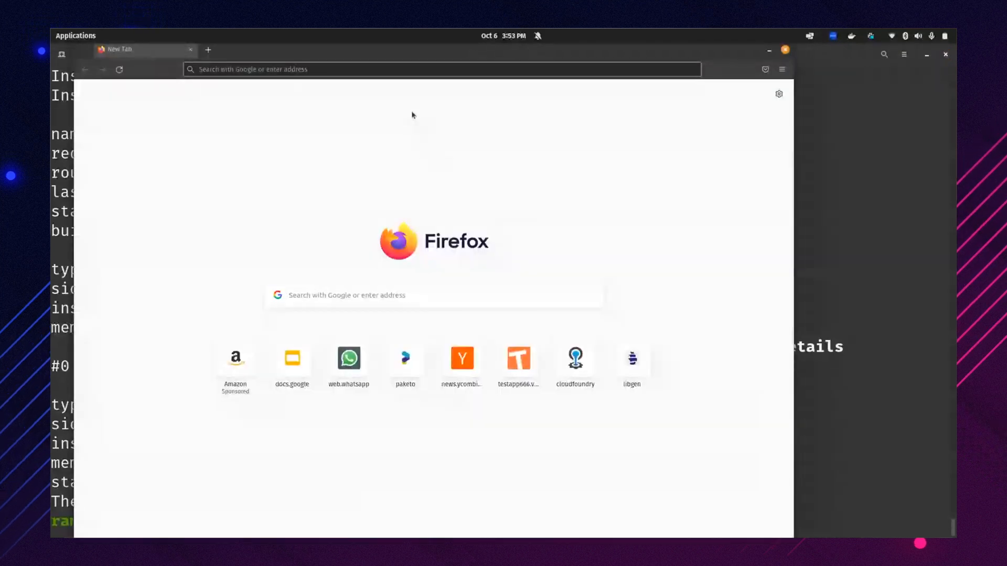
{"action": "key", "text": "ctrl+v"}
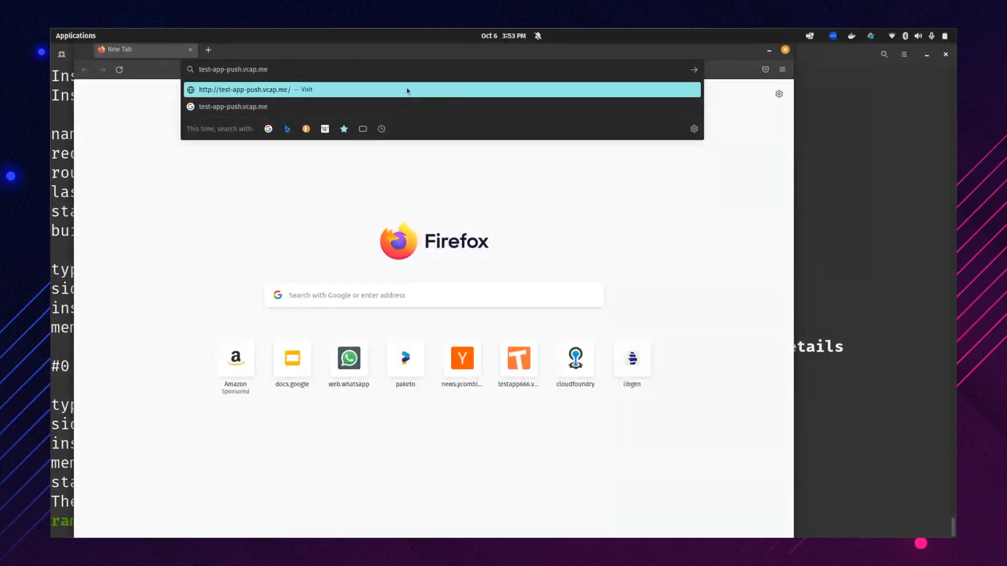
{"action": "key", "text": "Return"}
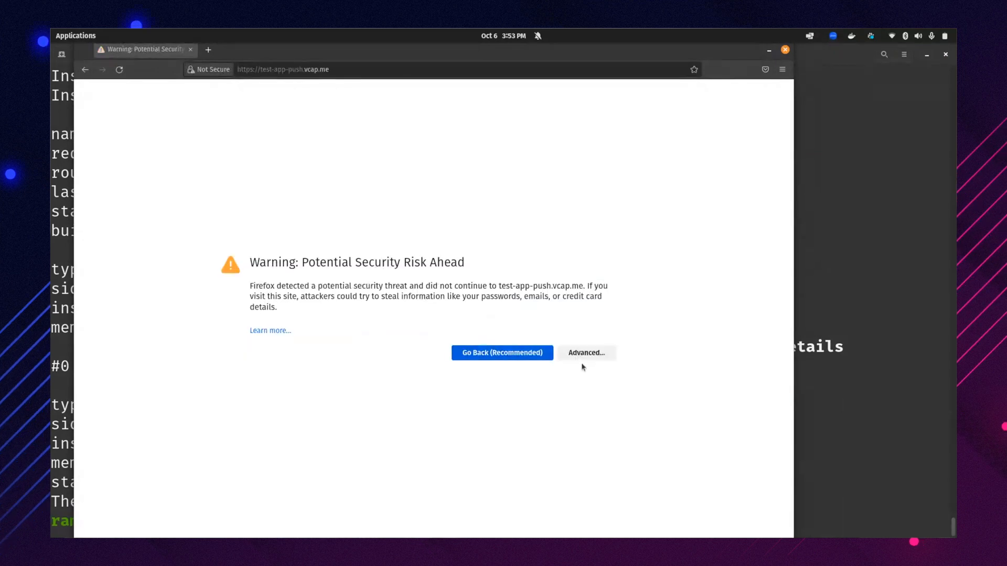
- Accept the self-signed certificate warning so the Korifi deployment page loads
{"action": "left_click", "coordinate": [583, 354]}
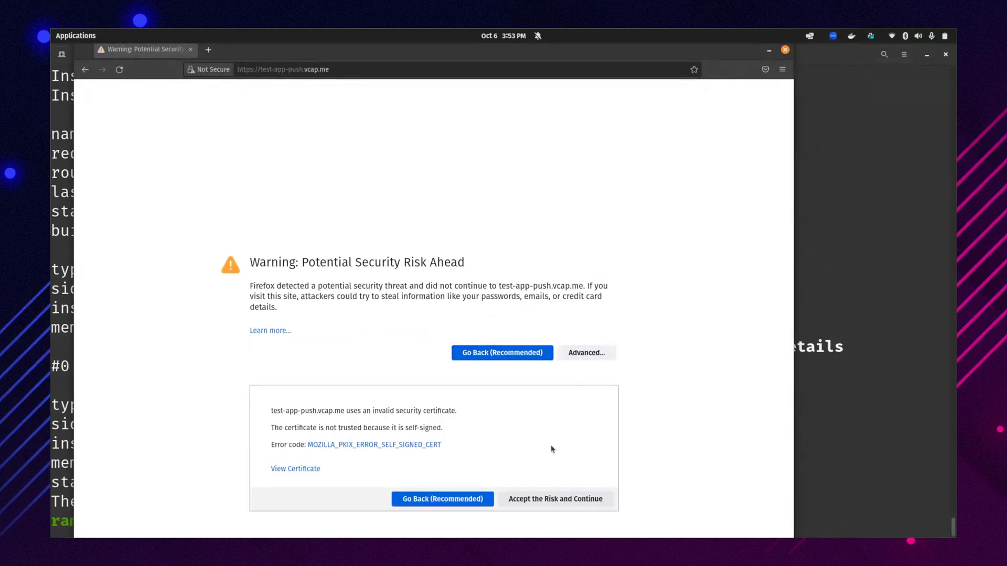
{"action": "left_click", "coordinate": [553, 500]}
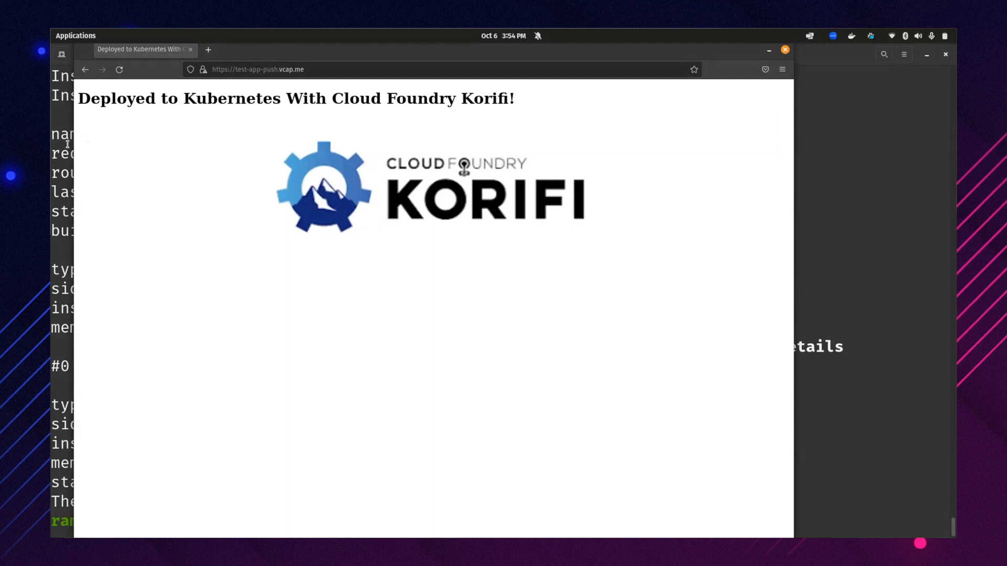
- Close the Firefox window to return to the terminal with test-app-push's summary
{"action": "key", "text": "ctrl+w"}
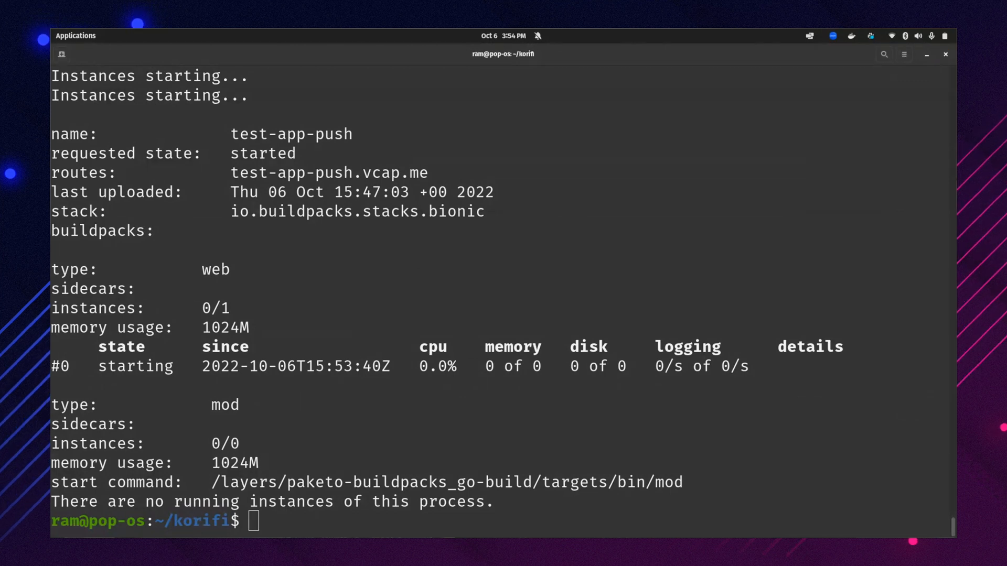
- Export KUBECONFIG to the downloaded ram-kube-config, clear the screen and enter the cf api command for cf.acceptance.korifi.cf-app.com
{"action": "left_click", "coordinate": [409, 277]}
{"action": "type", "text": "export KUBECONFIG=/home/ram/Downloads/ram-kube-config"}
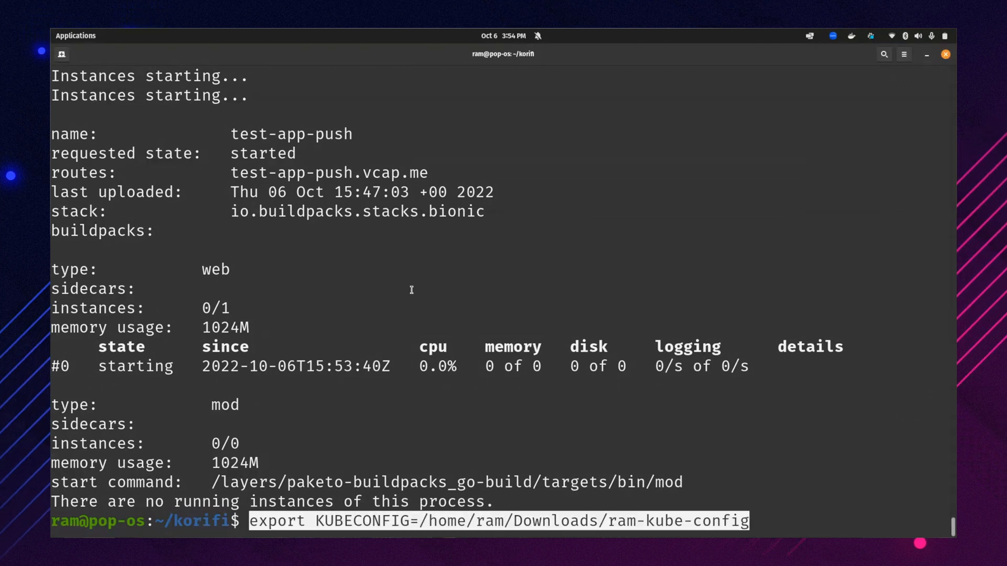
{"action": "key", "text": "Return"}
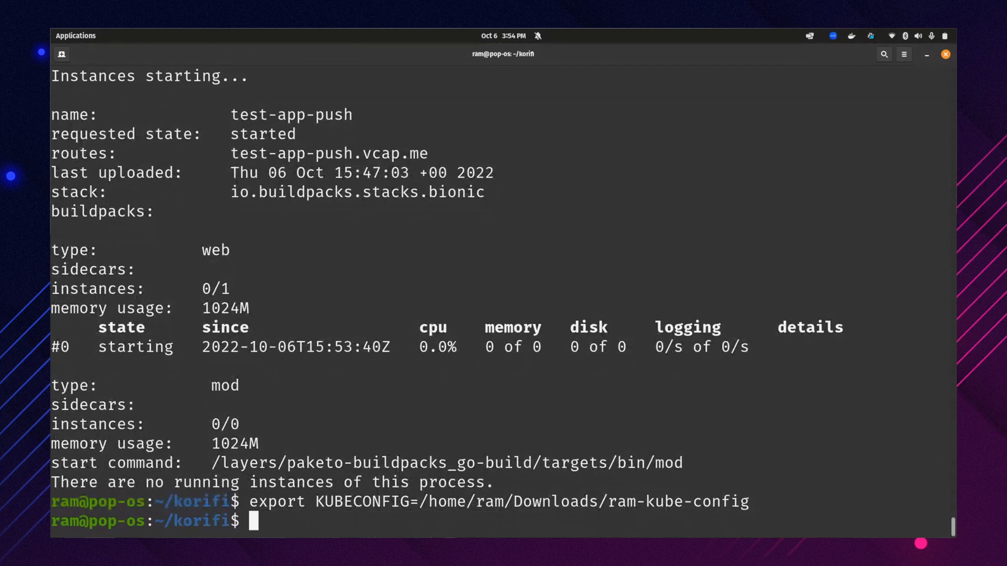
{"action": "key", "text": "ctrl+l"}
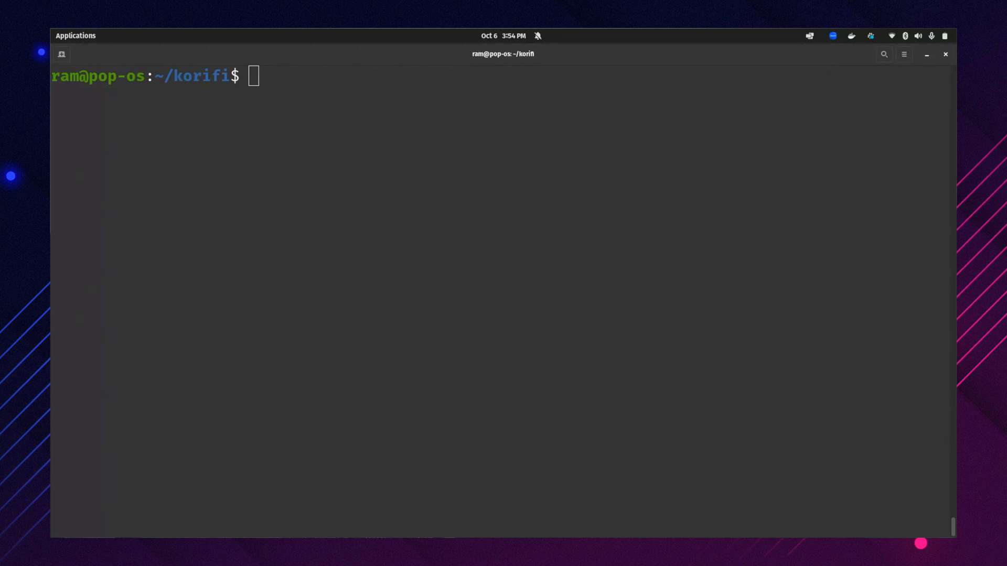
{"action": "type", "text": "cf api https://cf.acceptance.korifi.cf-app.com"}
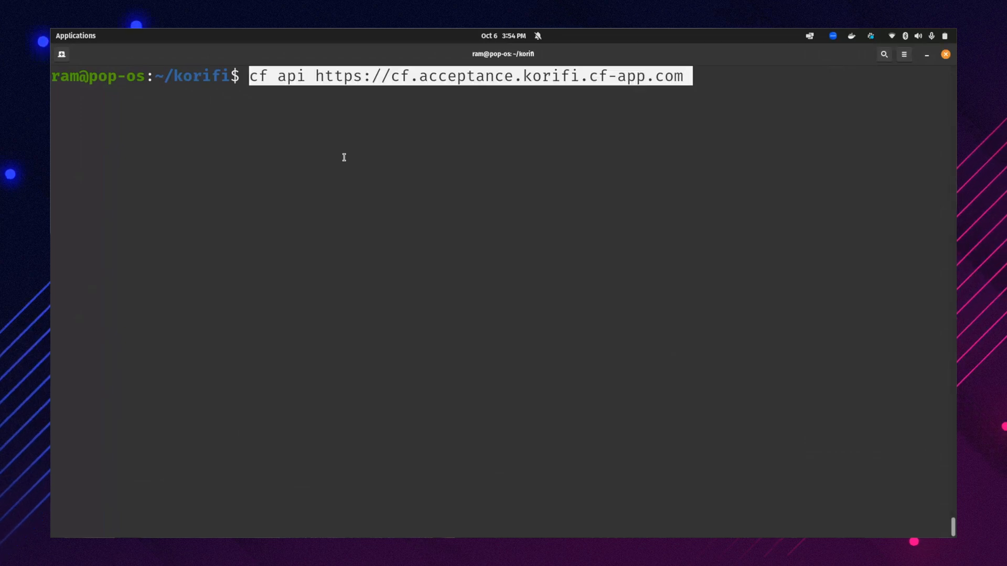
{"action": "key", "text": "Return"}
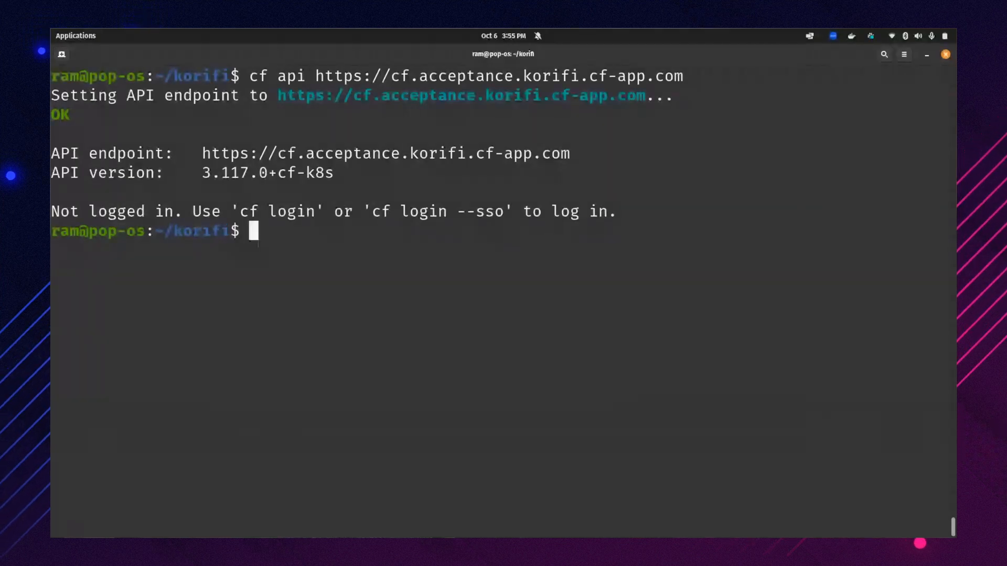
{"action": "type", "text": "cf"}
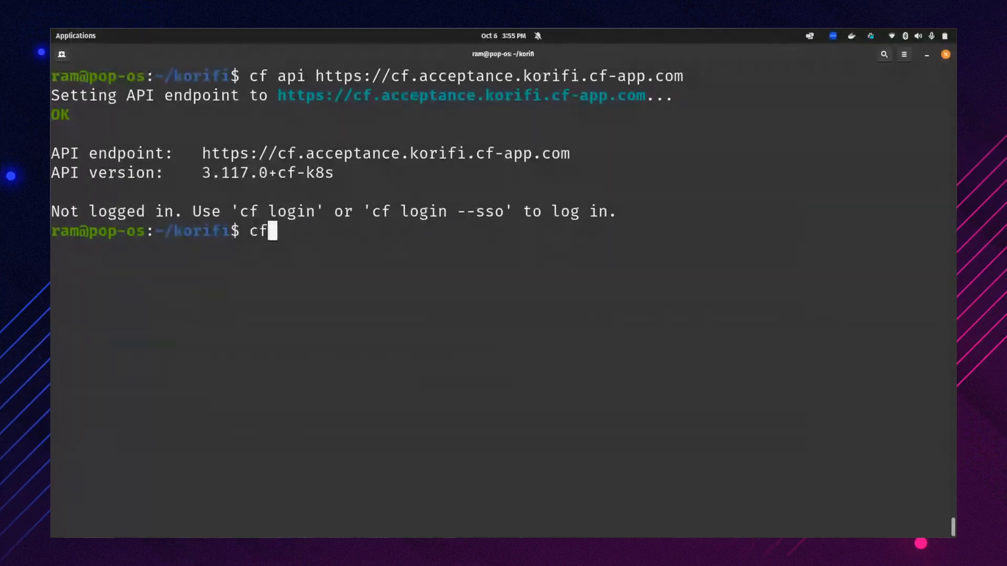
{"action": "type", "text": " login"}
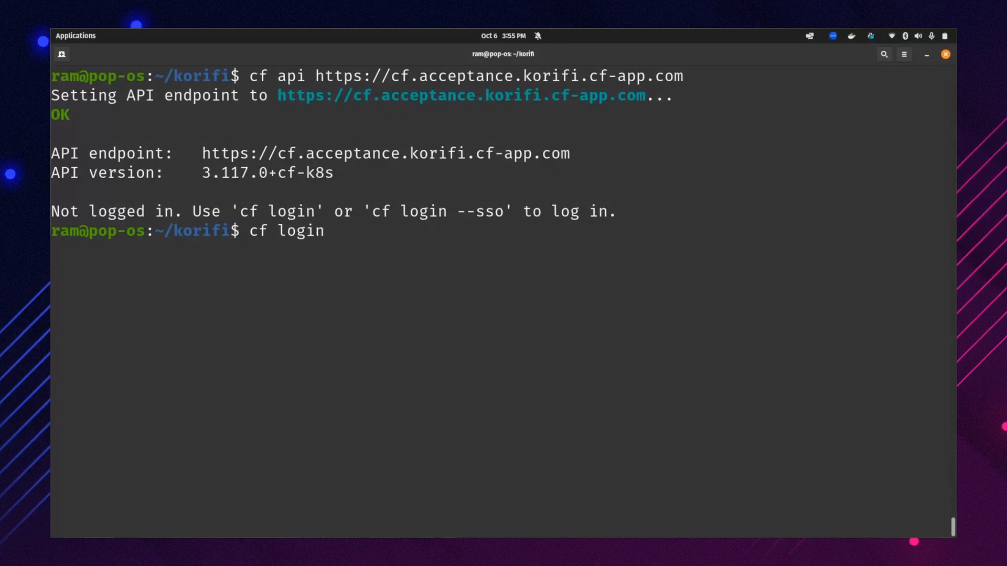
{"action": "key", "text": "Return"}
{"action": "type", "text": "1"}
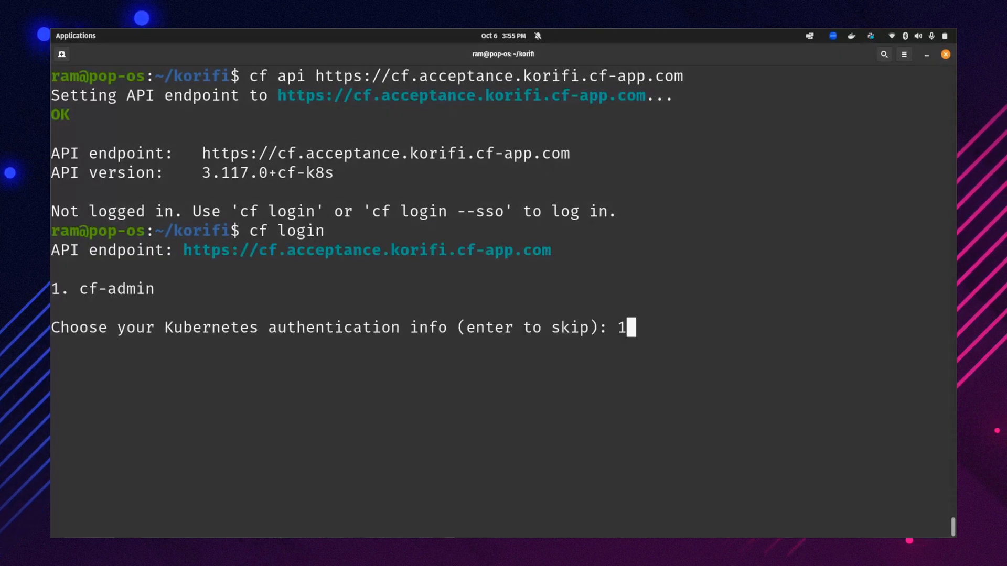
{"action": "key", "text": "Return"}
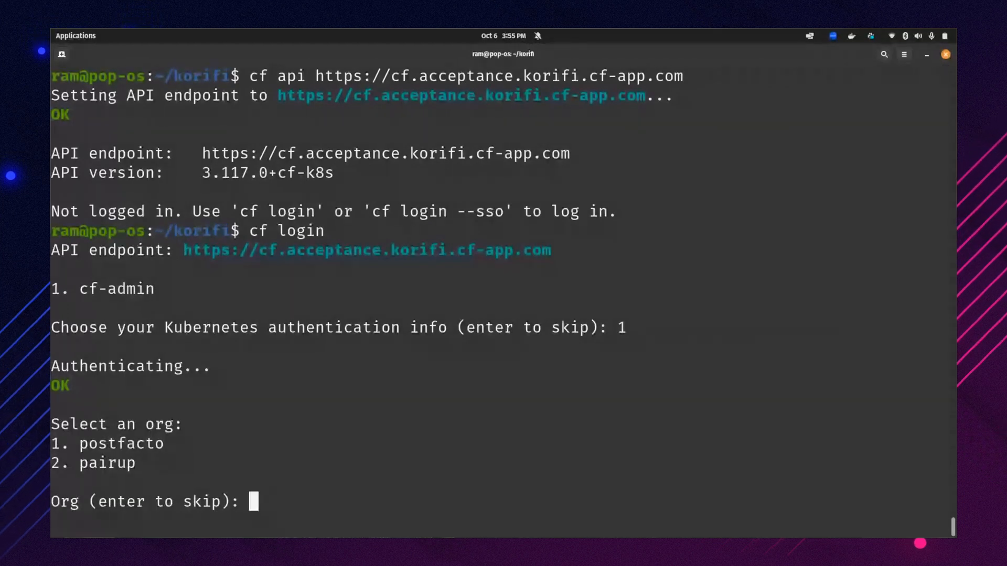
{"action": "key", "text": "Return"}
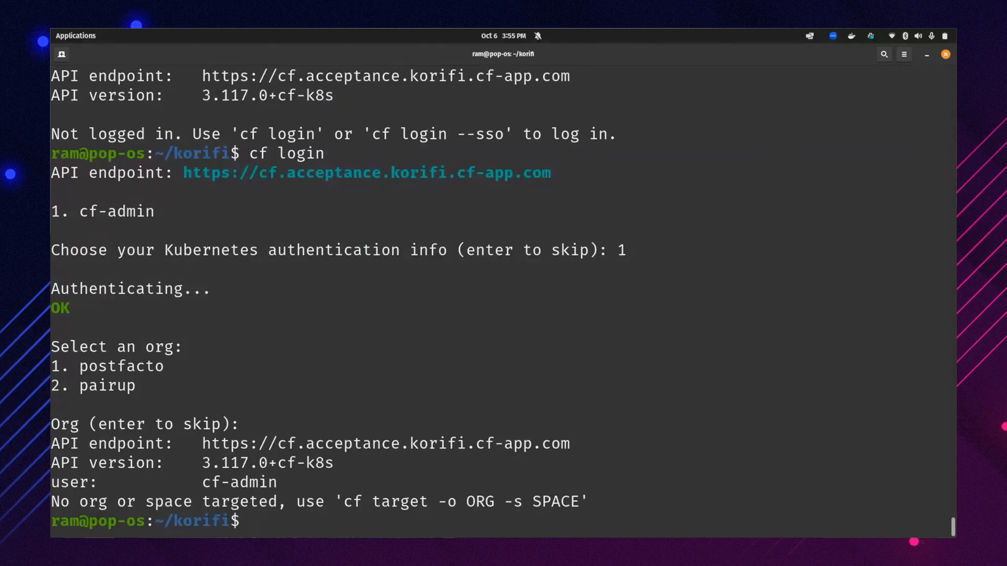
{"action": "type", "text": "cf create"}
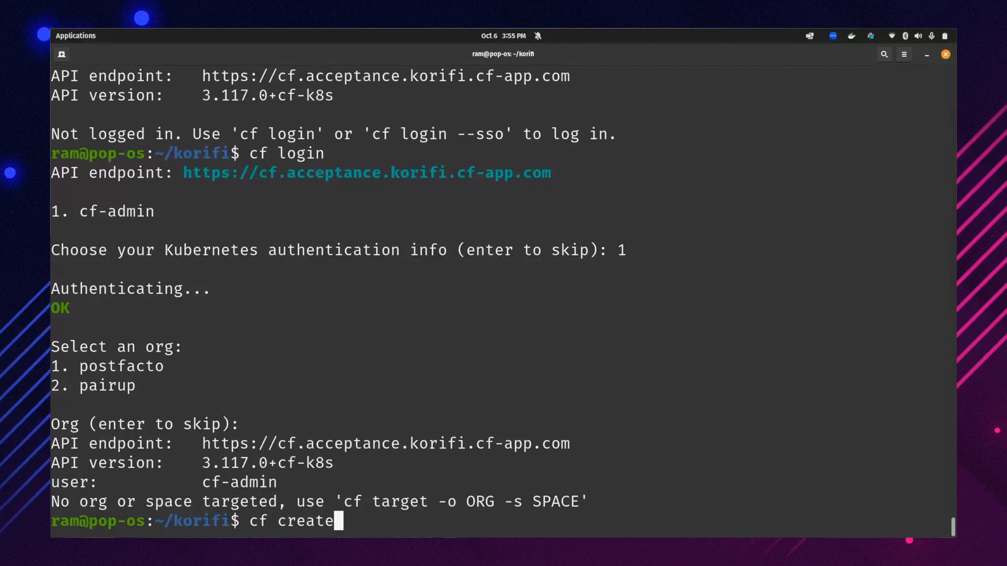
{"action": "type", "text": "-org "}
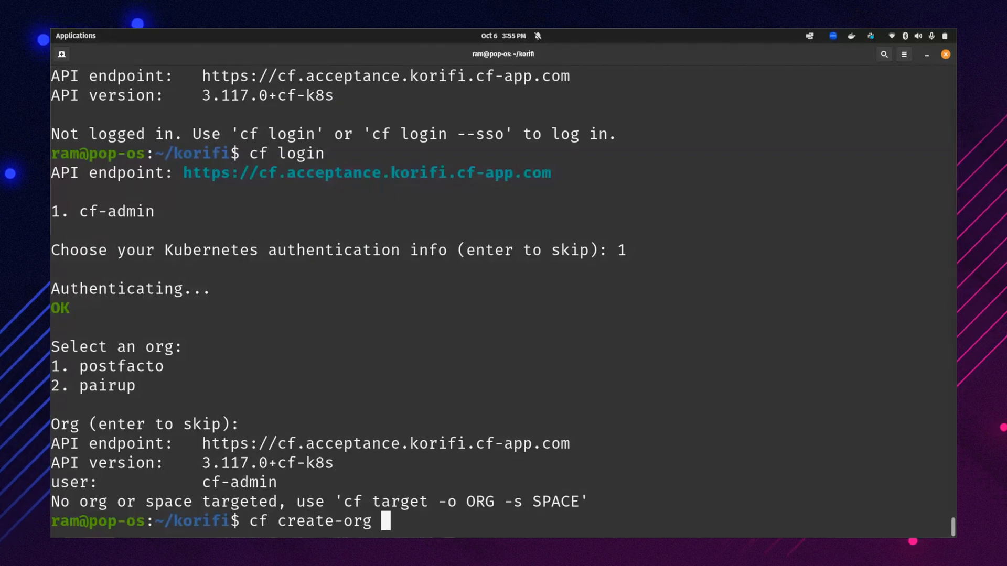
{"action": "type", "text": "foo"}
- Create org foo, target it, and create space bar inside it
{"action": "key", "text": "Return"}
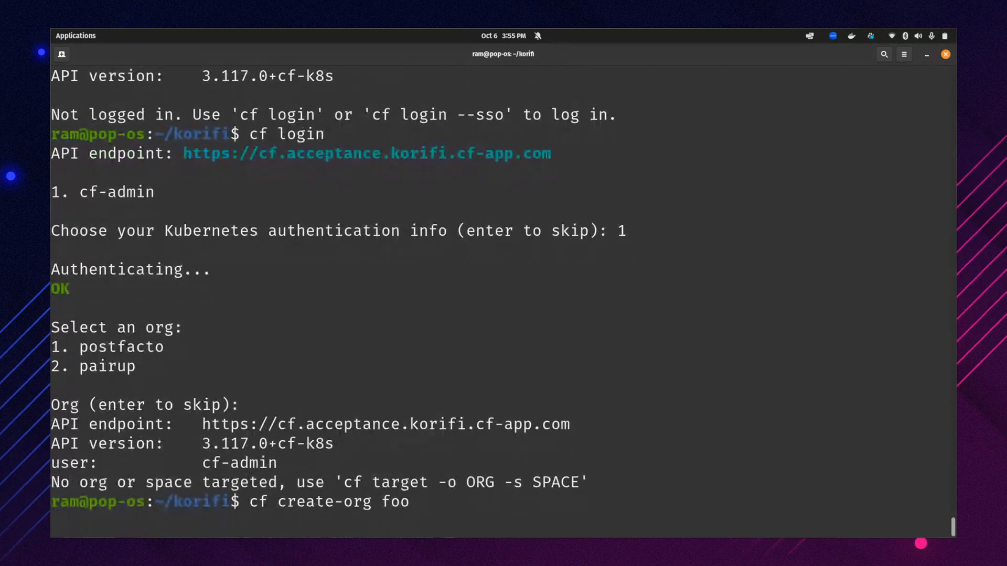
{"action": "type", "text": "cf target "}
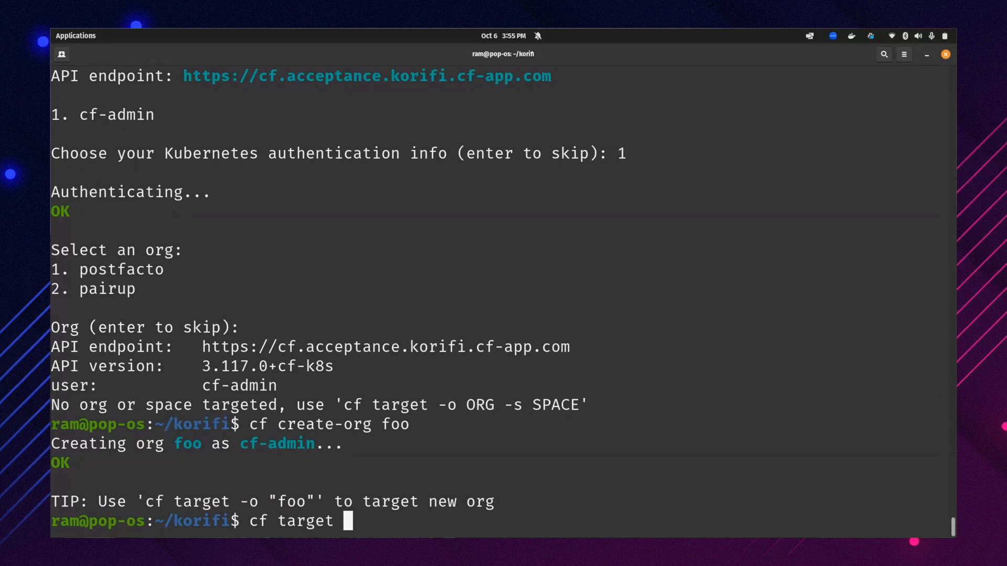
{"action": "type", "text": "-o foo"}
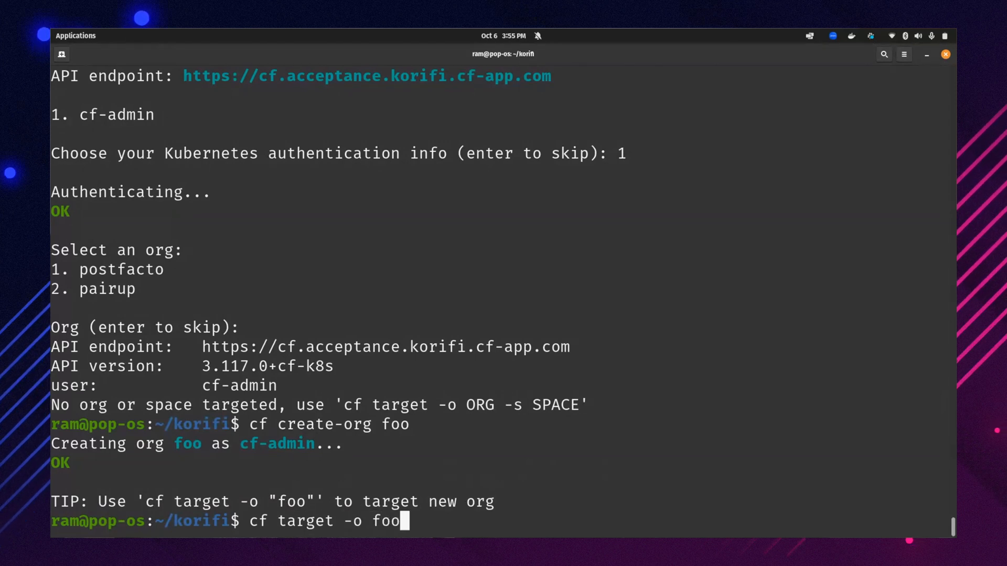
{"action": "key", "text": "Return"}
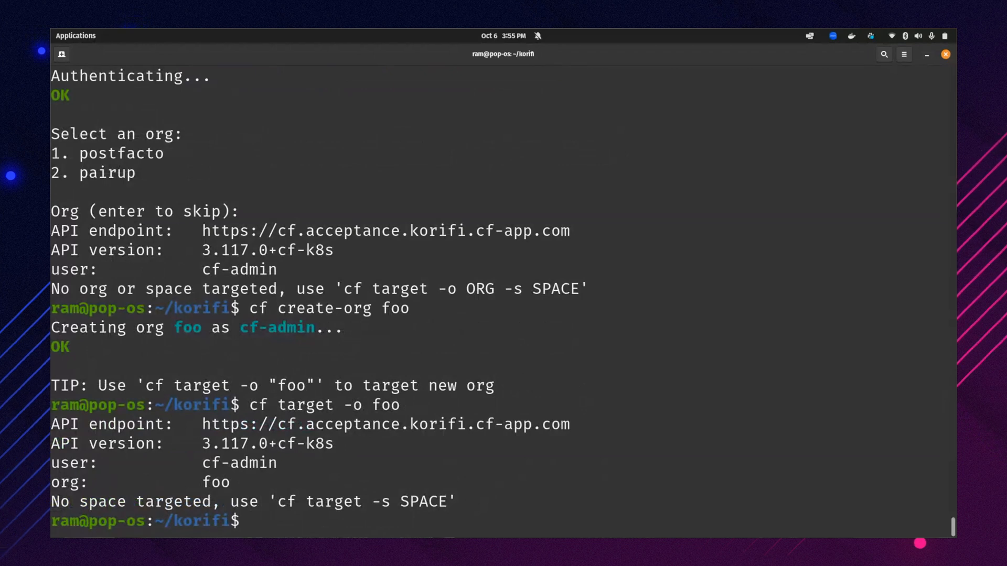
{"action": "type", "text": "cf crea"}
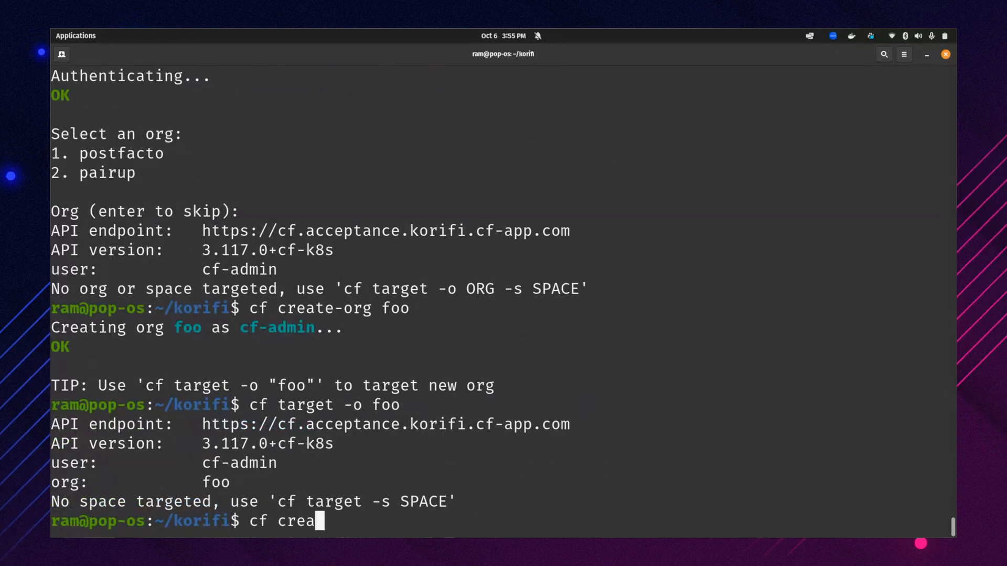
{"action": "type", "text": "te-space "}
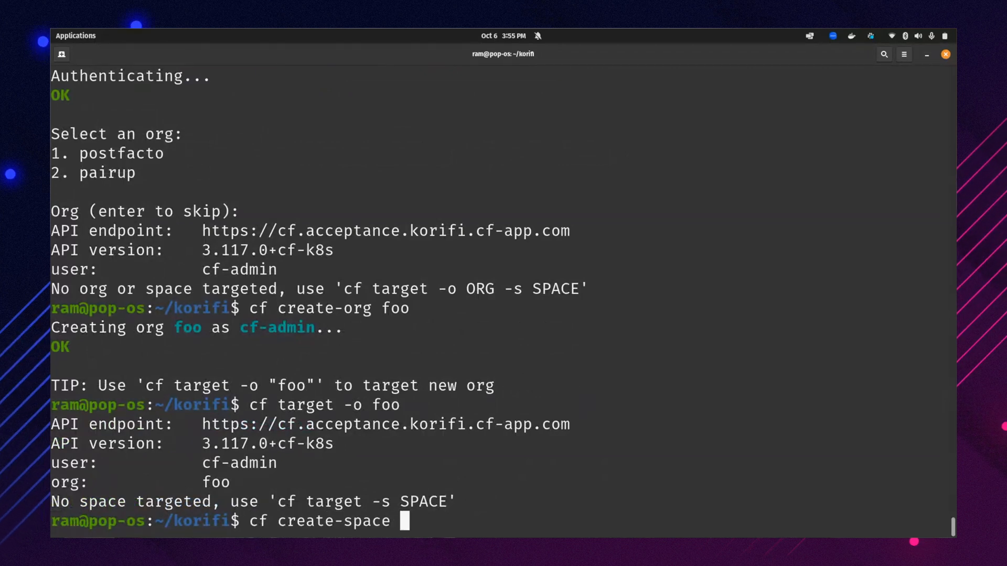
{"action": "type", "text": "bar"}
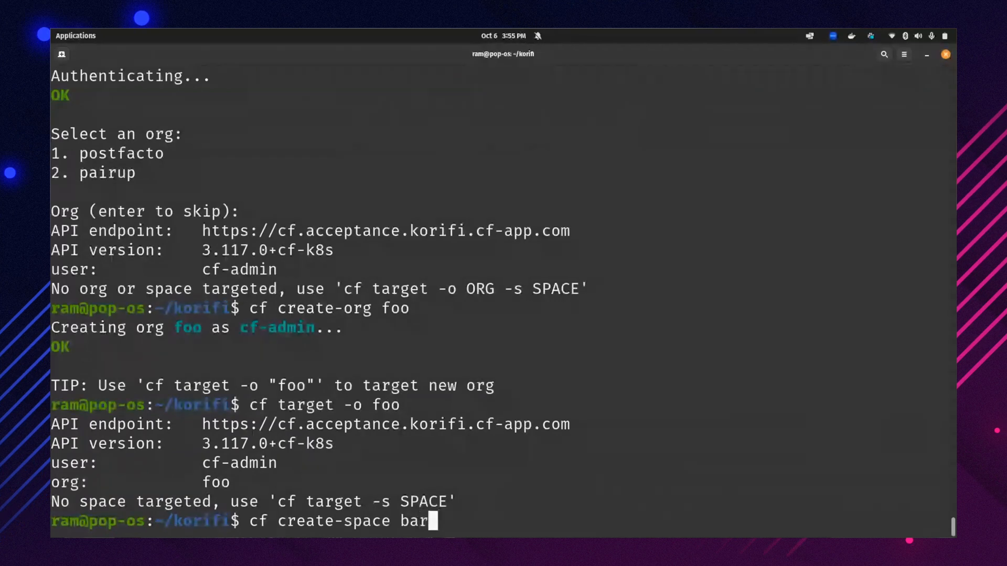
{"action": "key", "text": "Return"}
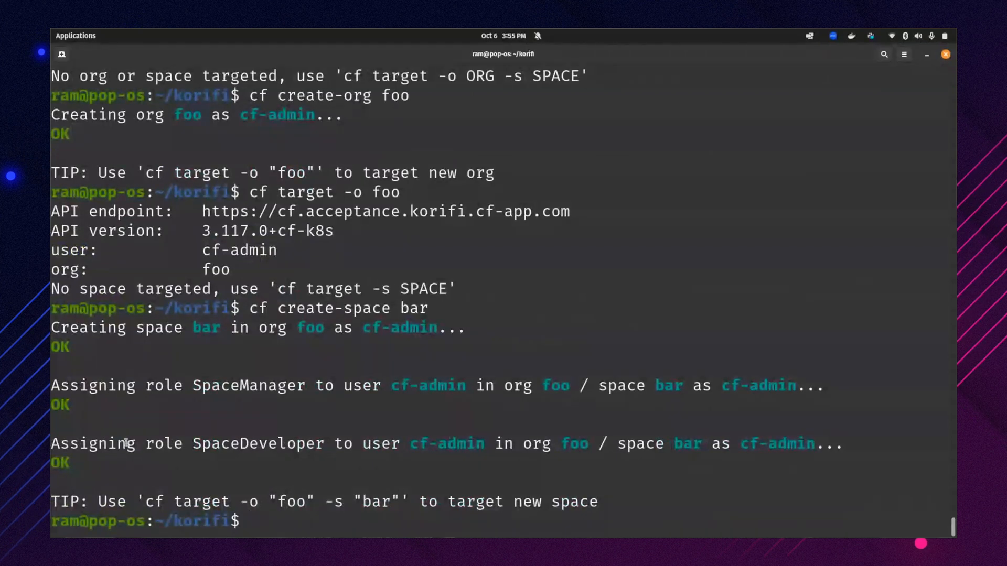
- Run the suggested cf target -o "foo" -s "bar" to target org foo, space bar
{"action": "left_click_drag", "start_coordinate": [146, 501], "coordinate": [394, 503]}
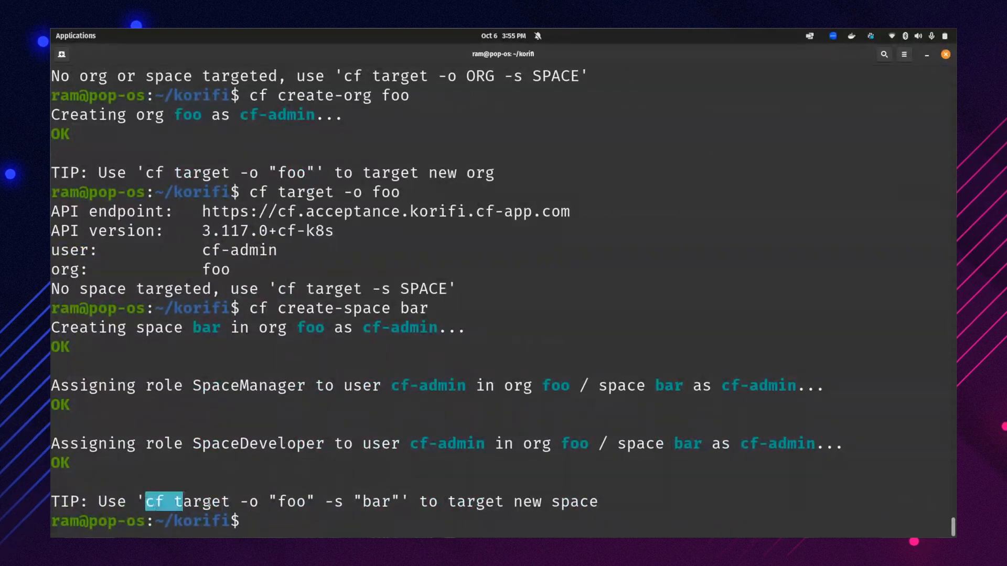
{"action": "middle_click", "coordinate": [394, 504]}
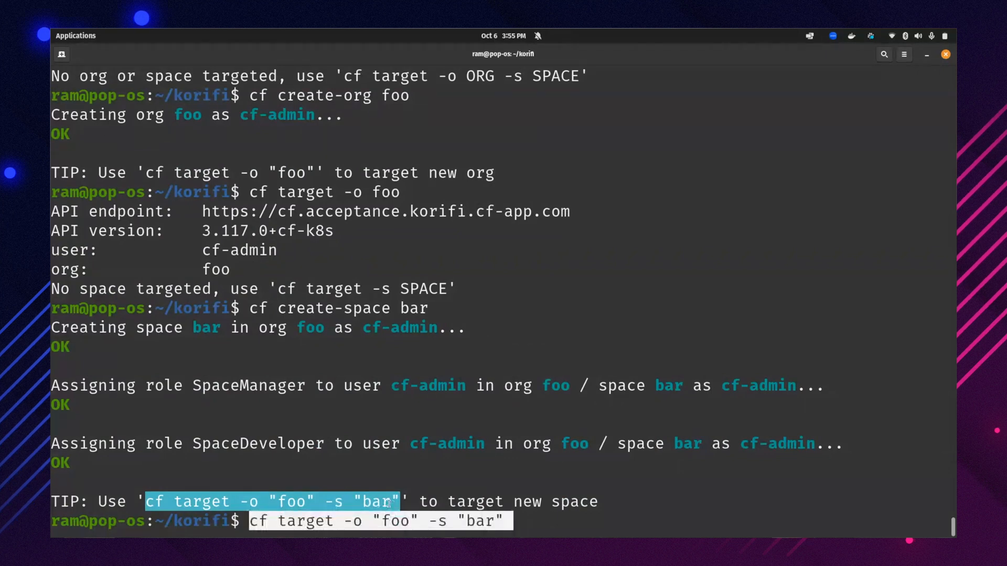
{"action": "key", "text": "Return"}
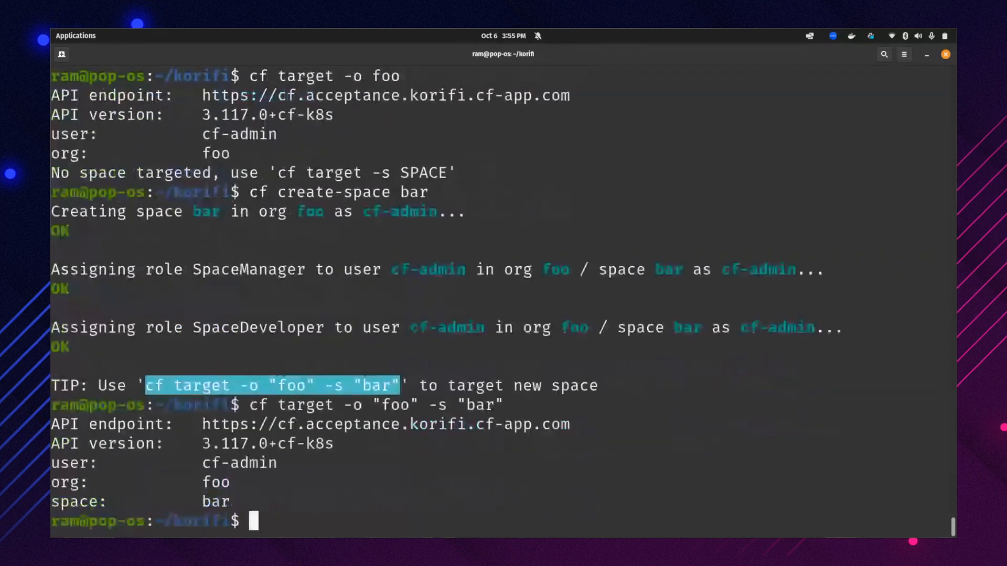
{"action": "left_click", "coordinate": [373, 499]}
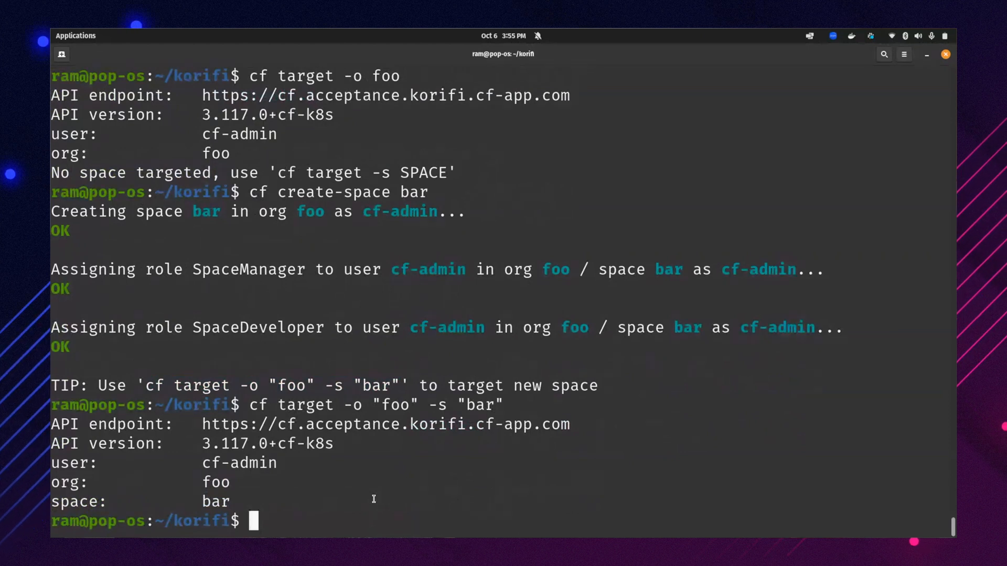
{"action": "type", "text": "cf p"}
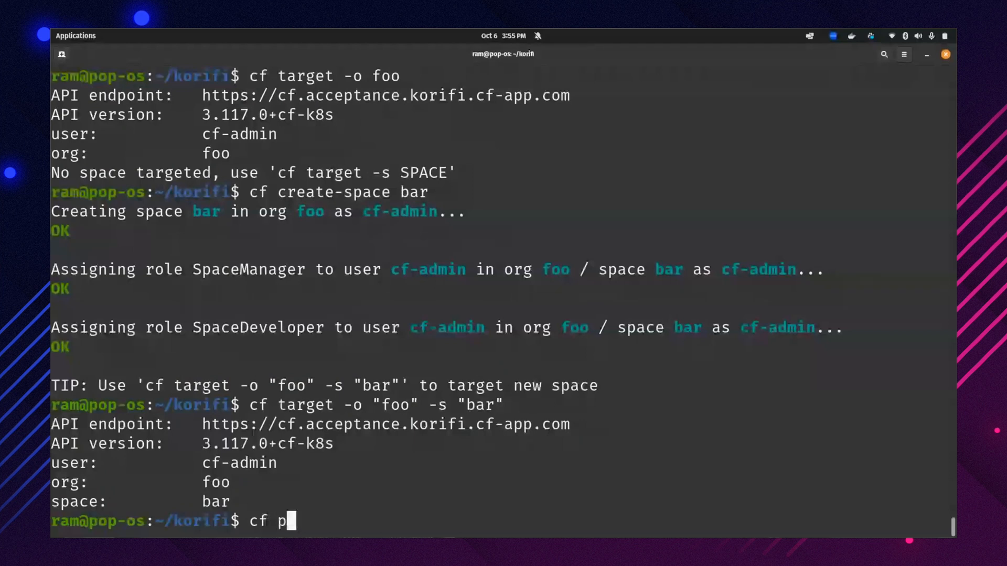
{"action": "type", "text": "ush test"}
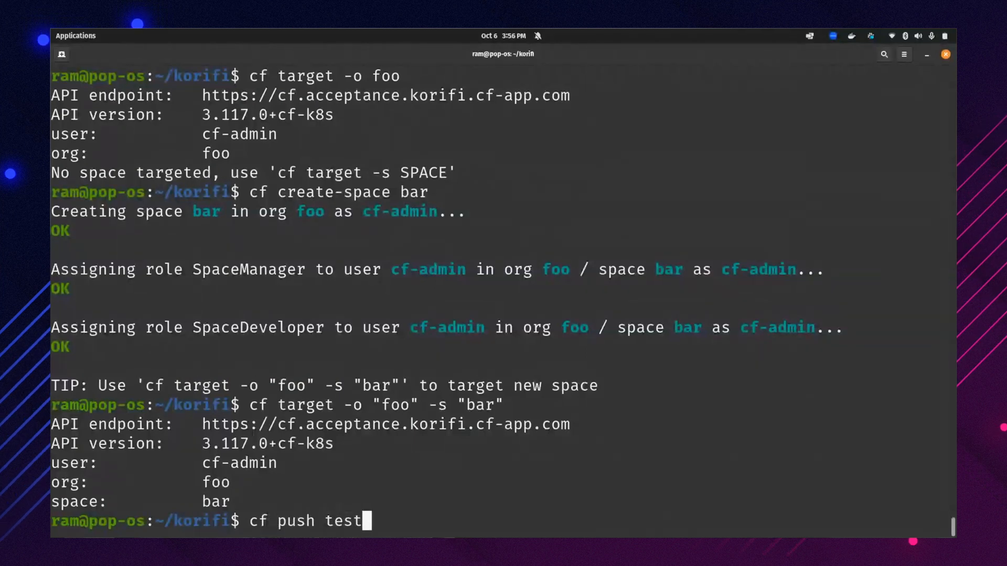
{"action": "type", "text": "-no"}
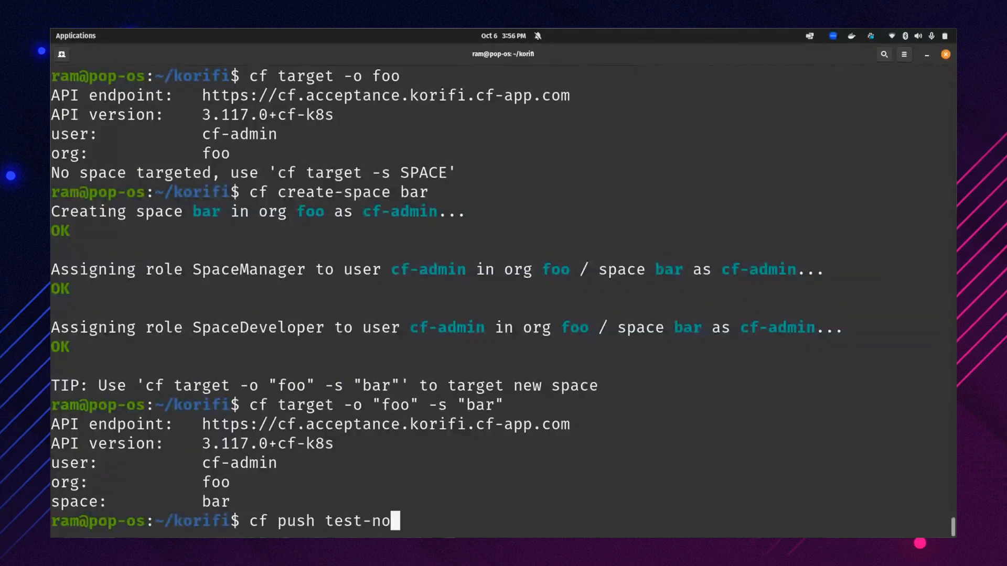
{"action": "type", "text": "de -"}
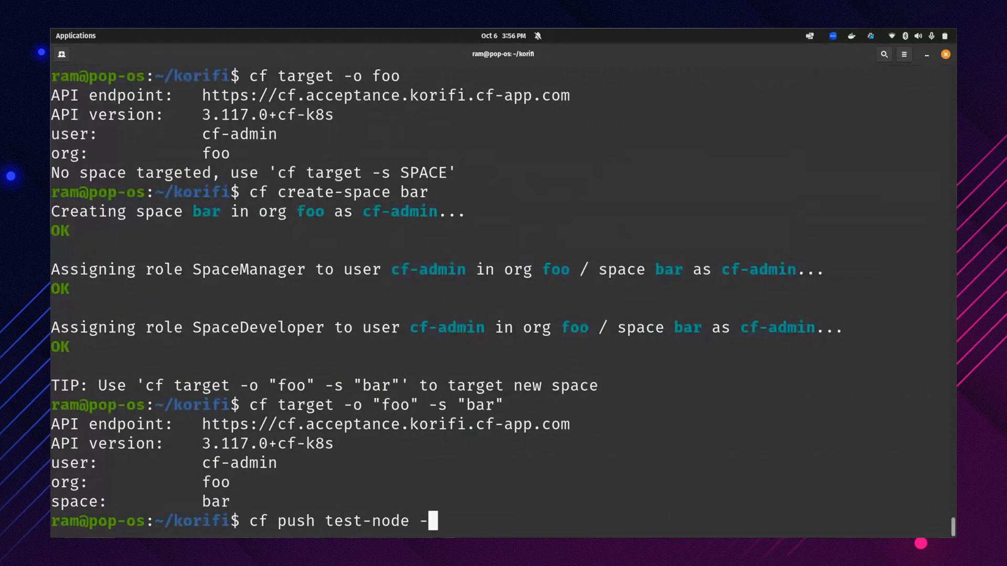
{"action": "type", "text": "p"}
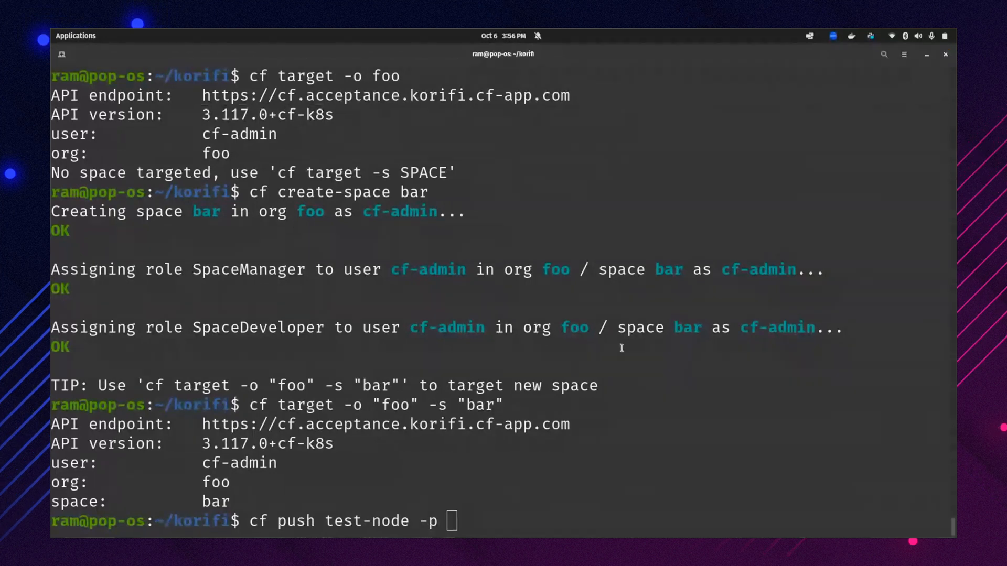
- Push test-node from the Node.js npm sample folder into space bar
{"action": "type", "text": "/home/ram/sandbox/samples/nodejs/npm"}
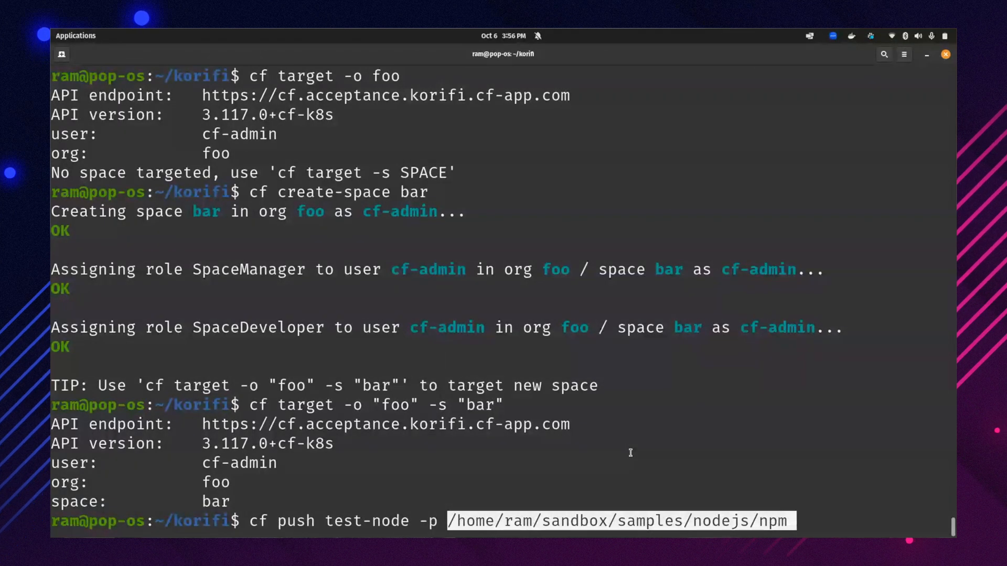
{"action": "key", "text": "Return"}
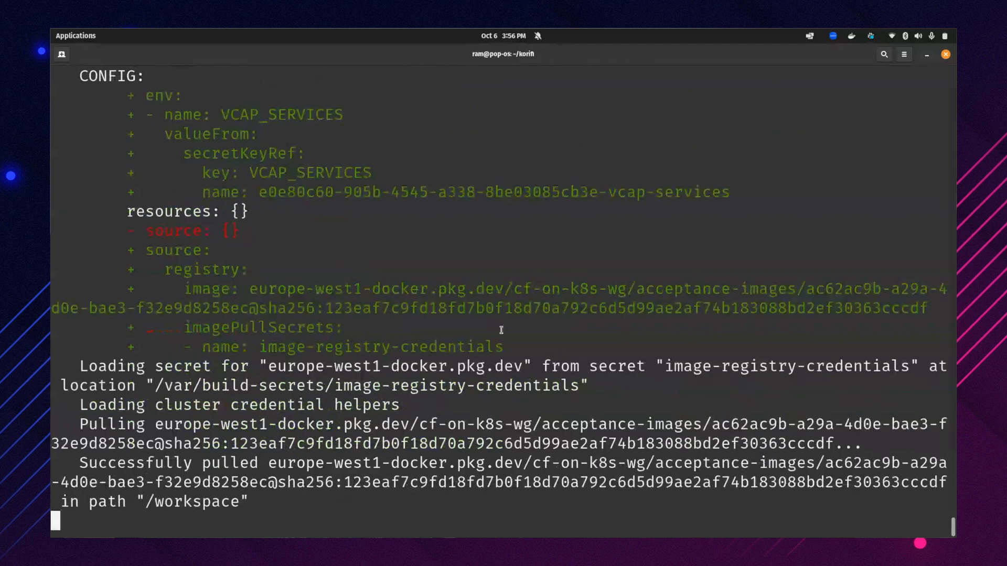
{"action": "scroll", "coordinate": [501, 330], "scroll_direction": "up", "scroll_amount": 3}
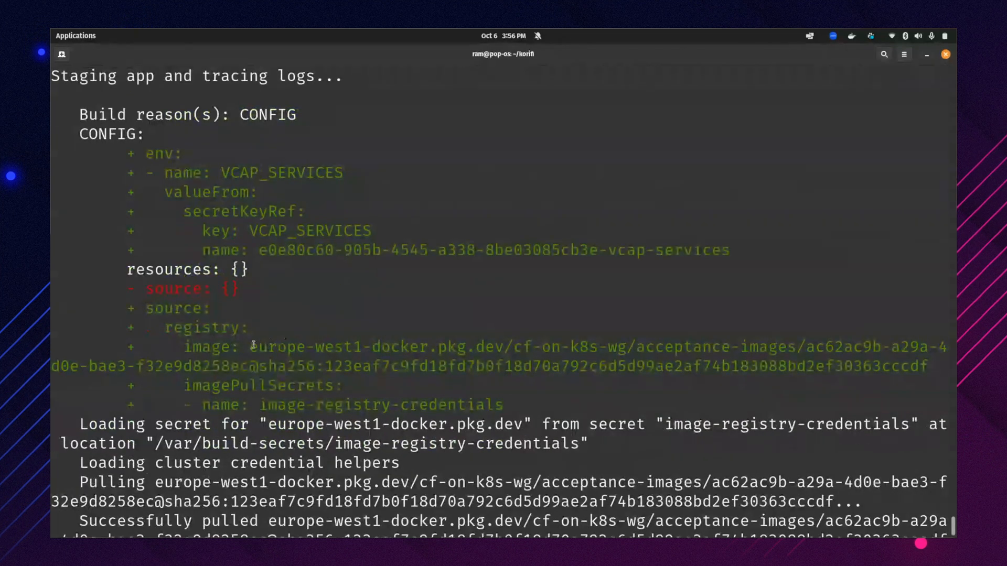
- Highlight the builder image address in the staging log, then clear the selection
{"action": "left_click_drag", "start_coordinate": [249, 347], "coordinate": [508, 404]}
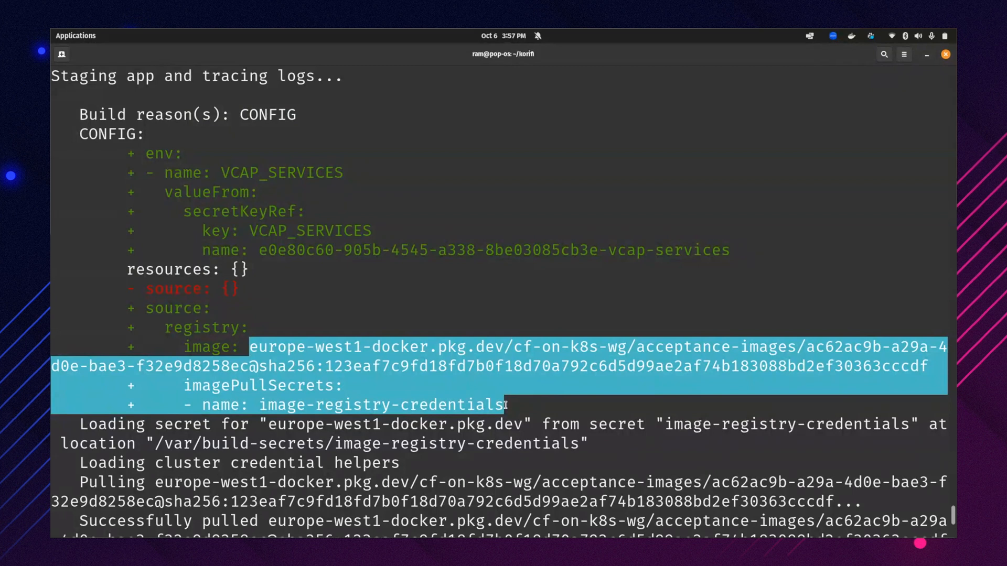
{"action": "left_click", "coordinate": [506, 404]}
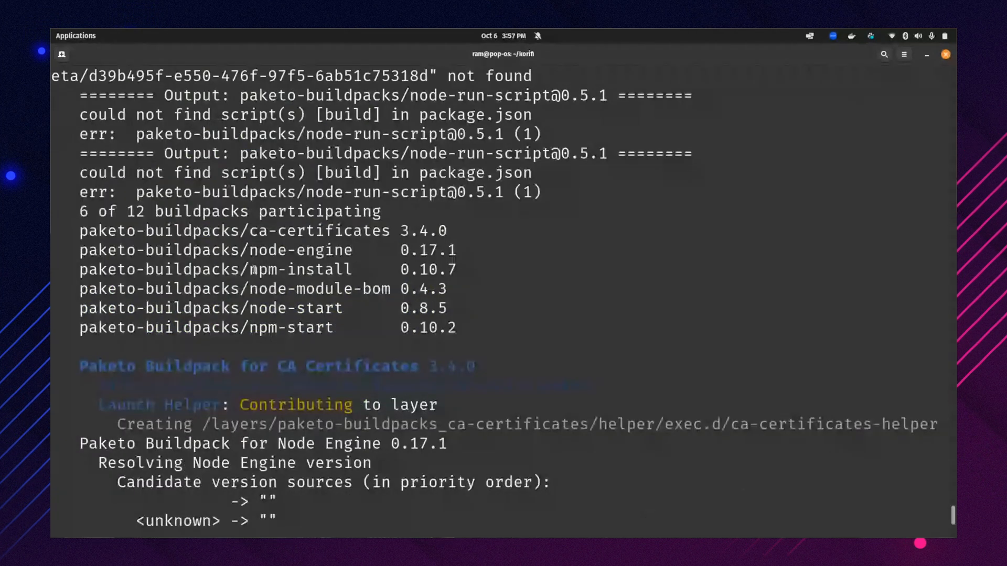
- Highlight the participating Node buildpack lines in the build log, then clear the selection
{"action": "left_click_drag", "start_coordinate": [255, 252], "coordinate": [348, 325]}
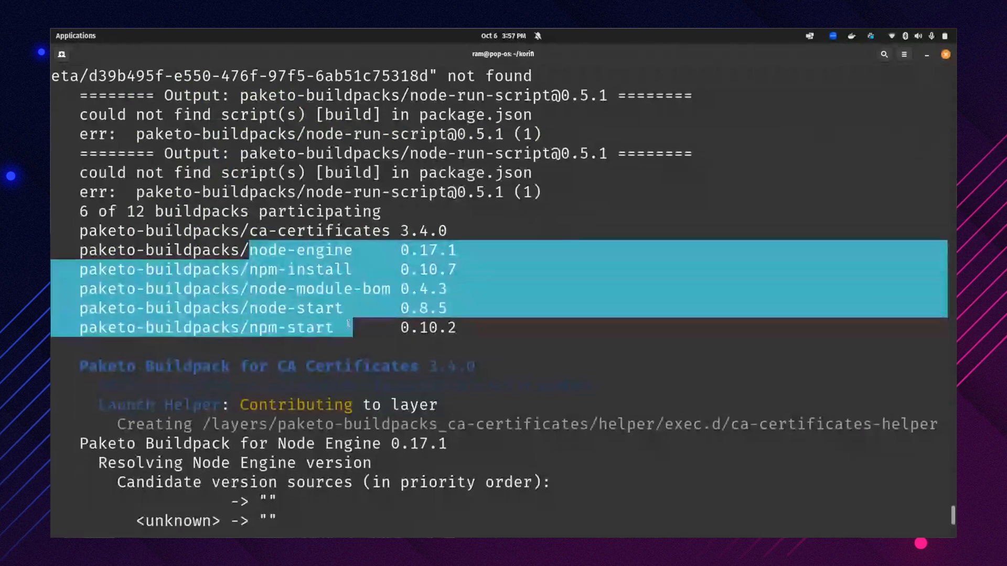
{"action": "left_click", "coordinate": [348, 326]}
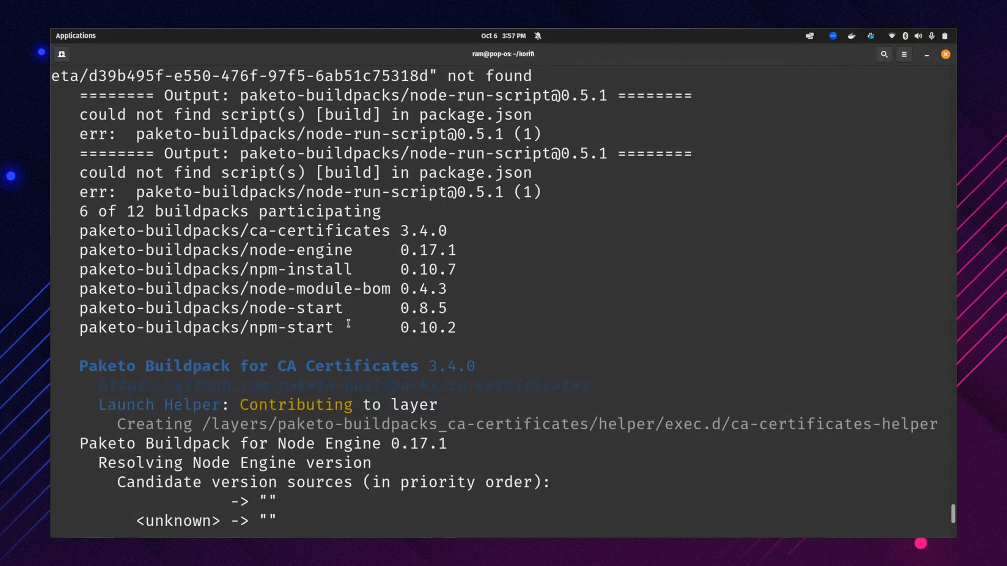
{"action": "scroll", "coordinate": [347, 325], "scroll_direction": "down", "scroll_amount": 3}
{"action": "scroll", "coordinate": [348, 325], "scroll_direction": "down", "scroll_amount": 3}
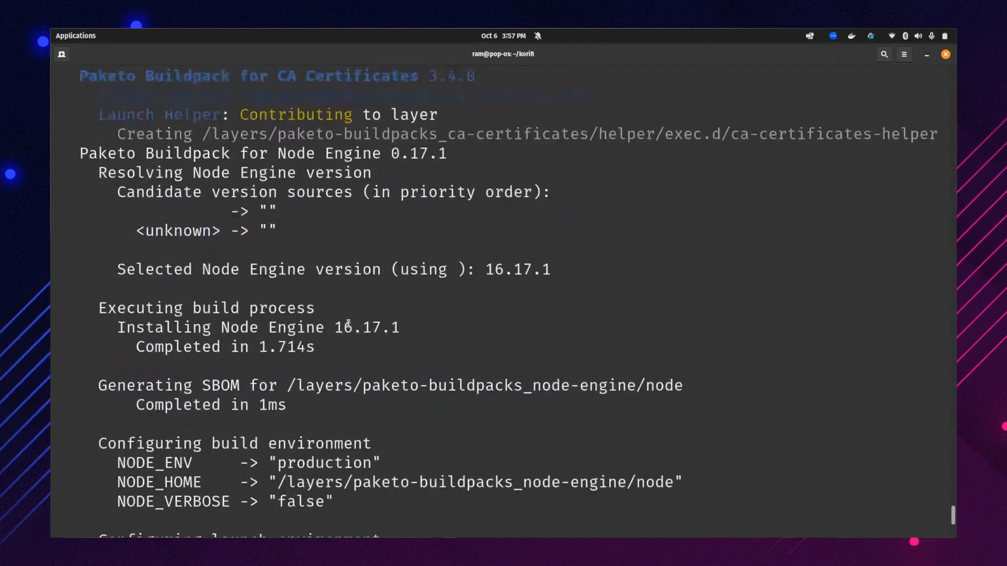
{"action": "scroll", "coordinate": [347, 325], "scroll_direction": "down", "scroll_amount": 2}
{"action": "scroll", "coordinate": [348, 325], "scroll_direction": "down", "scroll_amount": 3}
{"action": "scroll", "coordinate": [348, 325], "scroll_direction": "down", "scroll_amount": 3}
{"action": "scroll", "coordinate": [347, 325], "scroll_direction": "down", "scroll_amount": 3}
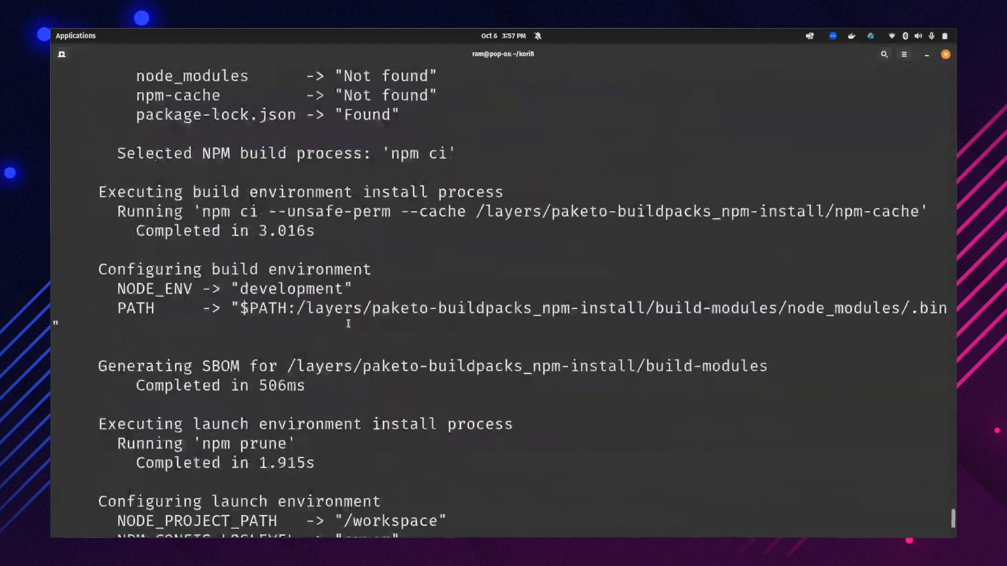
{"action": "scroll", "coordinate": [348, 325], "scroll_direction": "down", "scroll_amount": 2}
{"action": "scroll", "coordinate": [348, 326], "scroll_direction": "down", "scroll_amount": 3}
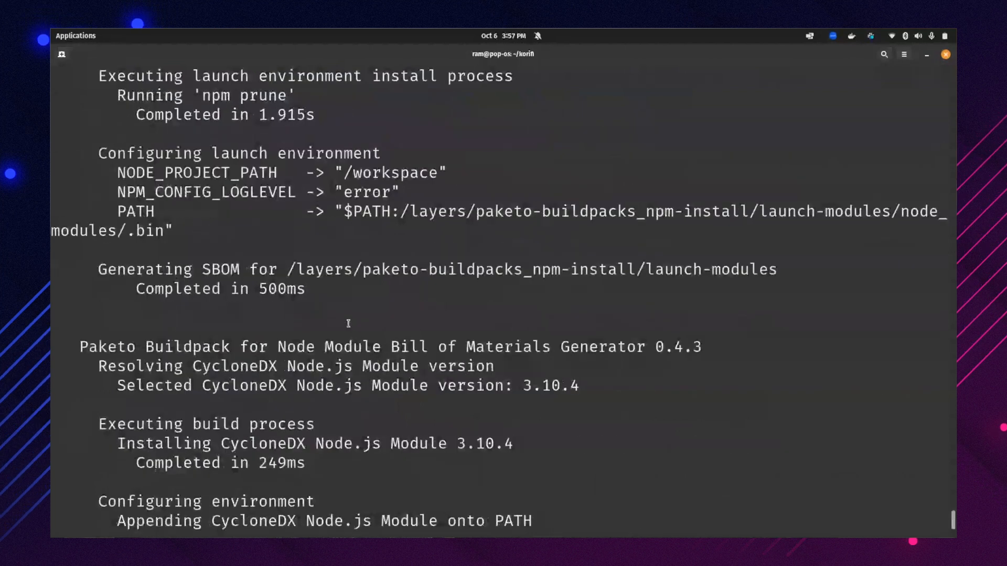
{"action": "scroll", "coordinate": [348, 323], "scroll_direction": "down", "scroll_amount": 2}
{"action": "scroll", "coordinate": [349, 323], "scroll_direction": "down", "scroll_amount": 1}
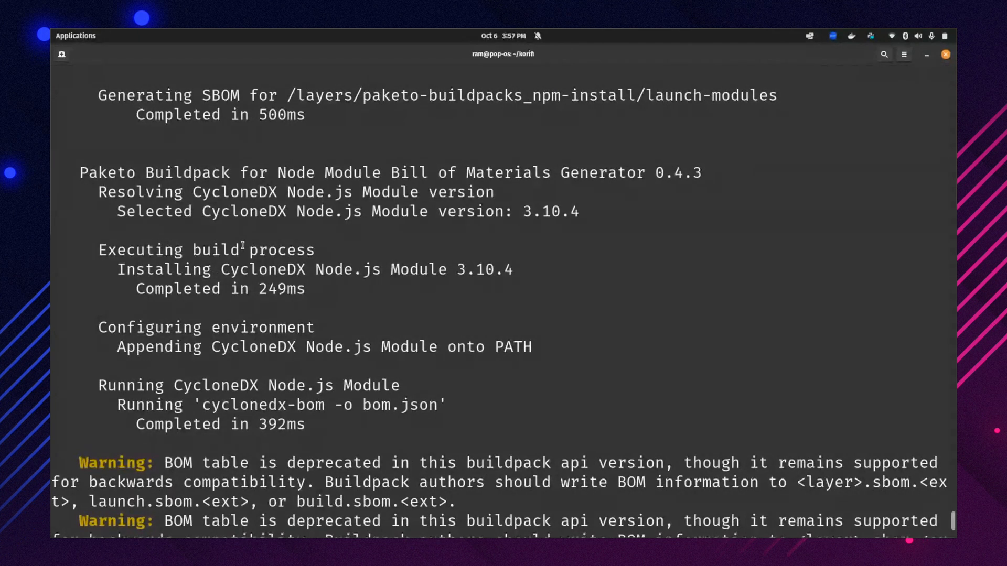
{"action": "scroll", "coordinate": [242, 246], "scroll_direction": "down", "scroll_amount": 1}
{"action": "scroll", "coordinate": [242, 246], "scroll_direction": "down", "scroll_amount": 1}
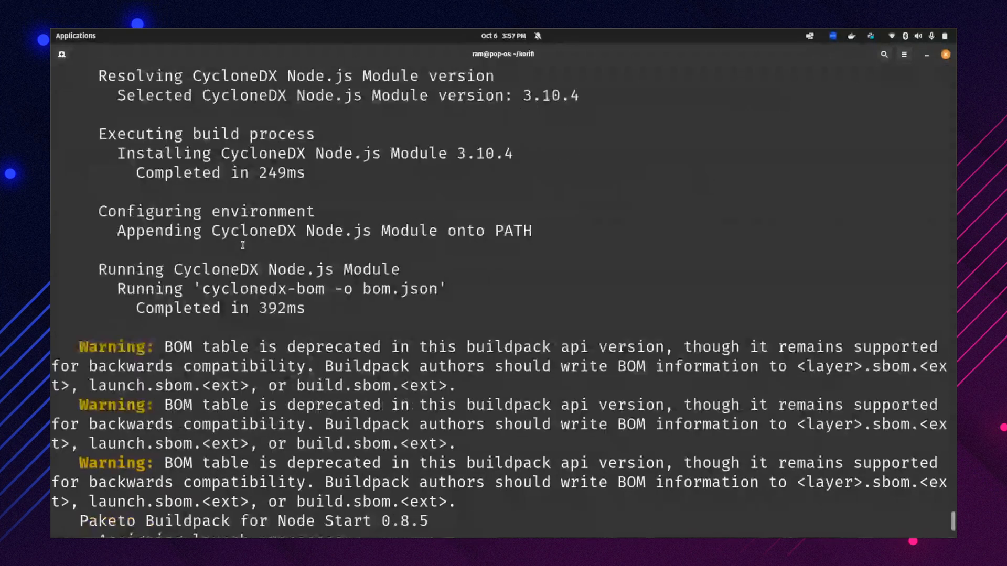
{"action": "scroll", "coordinate": [243, 246], "scroll_direction": "down", "scroll_amount": 2}
{"action": "scroll", "coordinate": [243, 247], "scroll_direction": "down", "scroll_amount": 3}
{"action": "scroll", "coordinate": [242, 246], "scroll_direction": "down", "scroll_amount": 2}
{"action": "scroll", "coordinate": [243, 246], "scroll_direction": "down", "scroll_amount": 3}
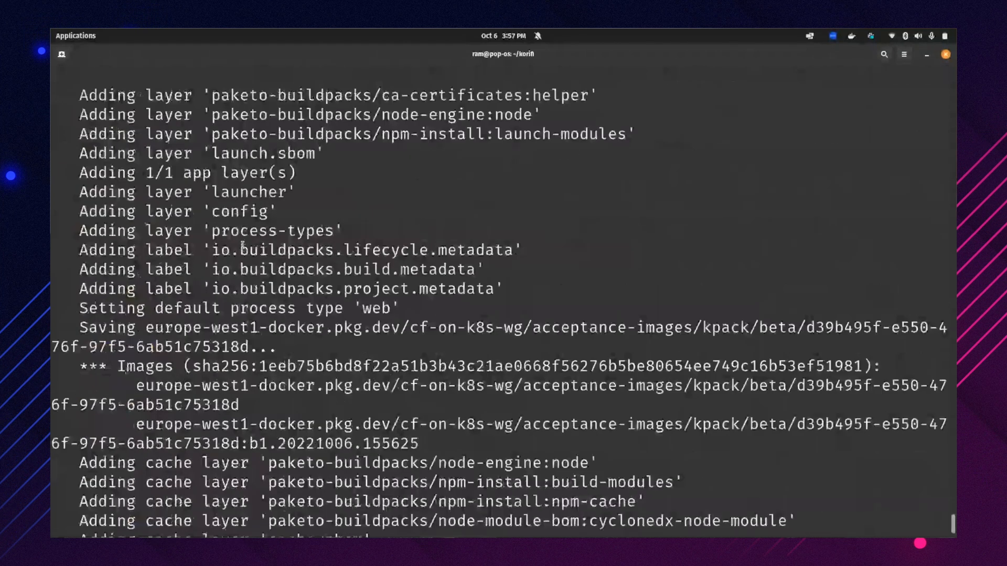
{"action": "scroll", "coordinate": [242, 247], "scroll_direction": "down", "scroll_amount": 3}
{"action": "scroll", "coordinate": [243, 246], "scroll_direction": "down", "scroll_amount": 3}
{"action": "scroll", "coordinate": [242, 246], "scroll_direction": "down", "scroll_amount": 2}
{"action": "scroll", "coordinate": [242, 245], "scroll_direction": "down", "scroll_amount": 2}
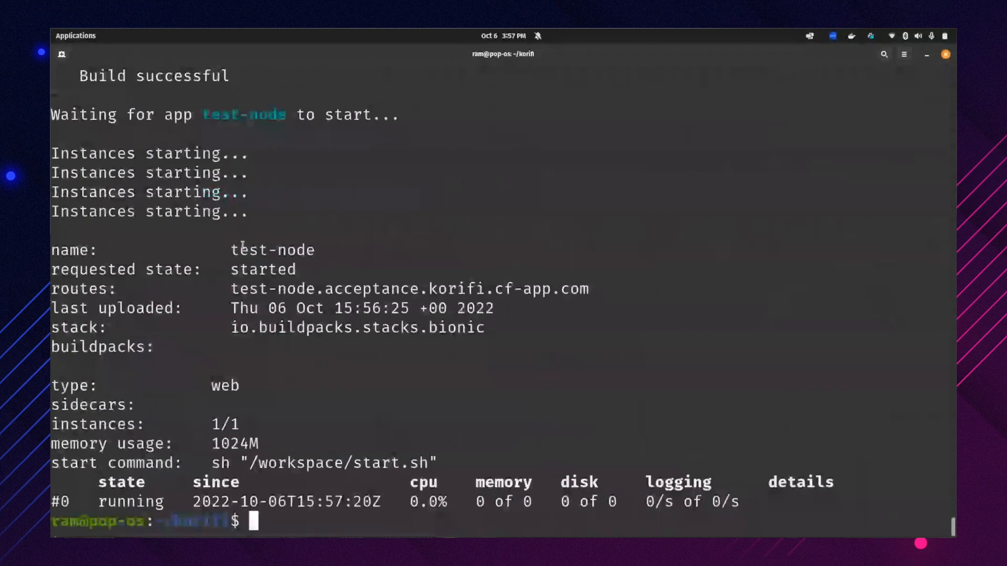
- Select and copy the route test-node.acceptance.korifi.cf-app.com from the app summary
{"action": "double_click", "coordinate": [255, 289]}
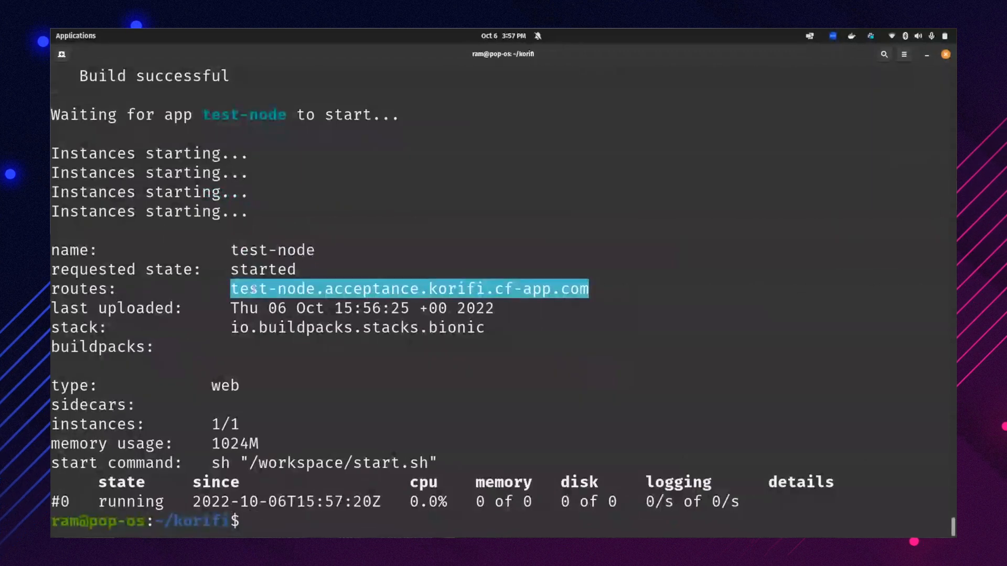
{"action": "key", "text": "ctrl+c"}
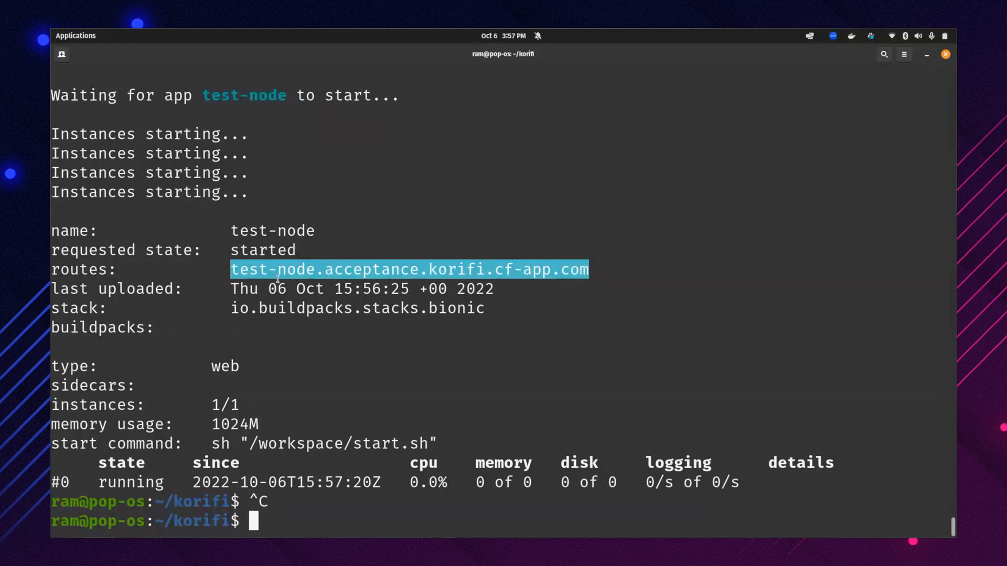
- Switch to Firefox and load test-node.acceptance.korifi.cf-app.com in a new tab
{"action": "key", "text": "alt+Tab"}
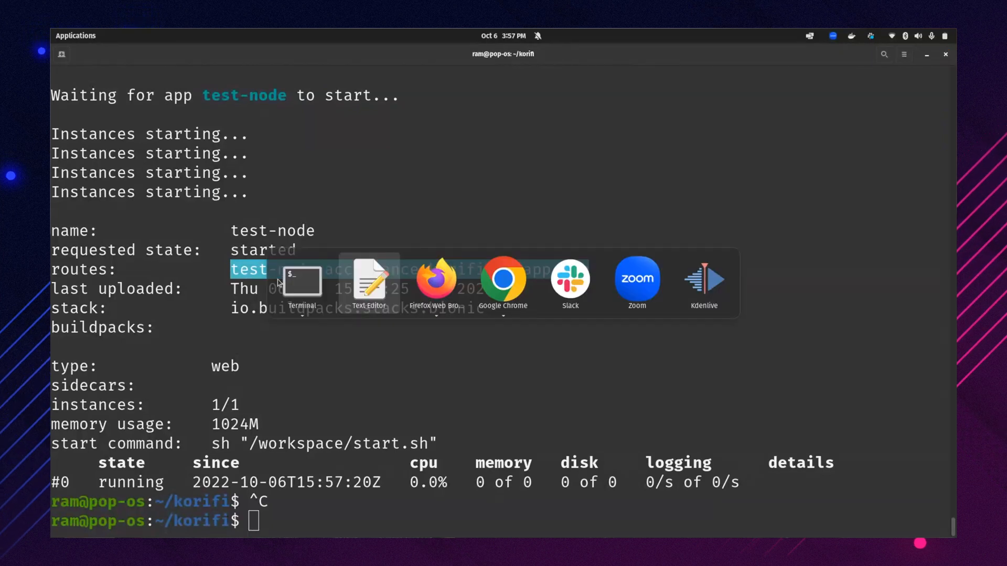
{"action": "key", "text": "Tab"}
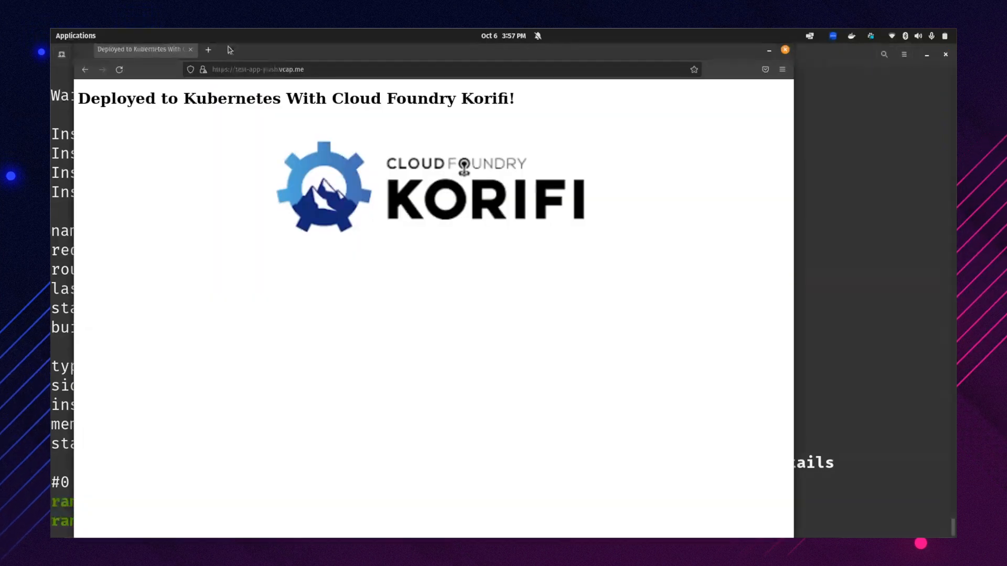
{"action": "left_click_drag", "start_coordinate": [203, 52], "coordinate": [211, 53]}
{"action": "left_click", "coordinate": [214, 52]}
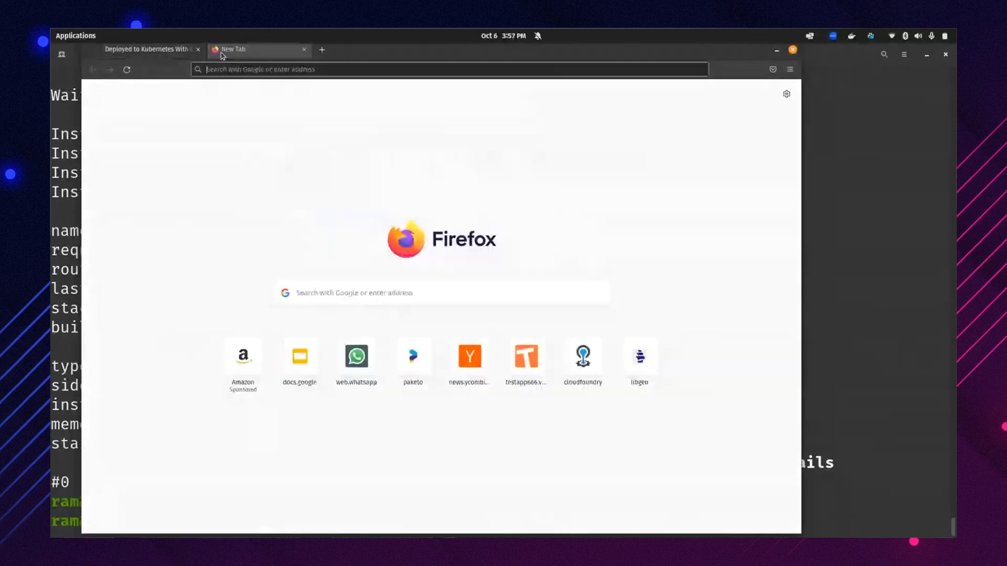
{"action": "type", "text": "test-node.acceptance.korifi.cf-app.com"}
{"action": "key", "text": "Return"}
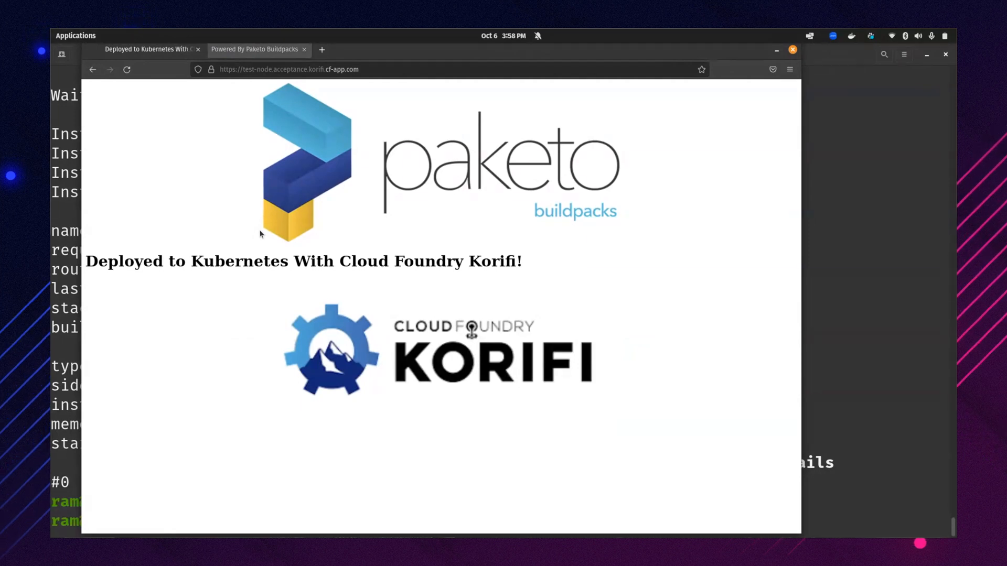
- Minimize Firefox and return to the terminal prompt, clearing the leftover selection
{"action": "left_click", "coordinate": [822, 270]}
{"action": "left_click", "coordinate": [606, 265]}
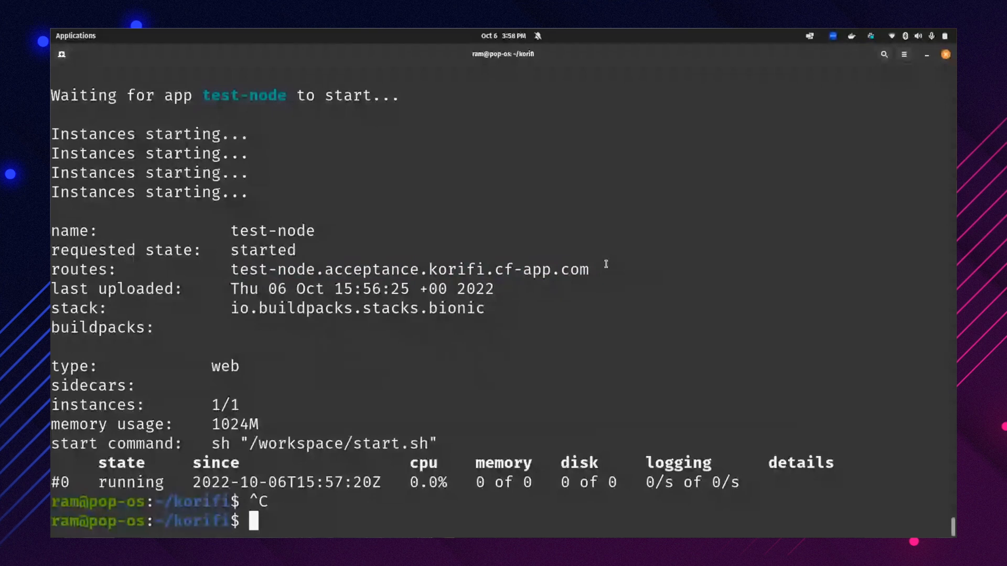